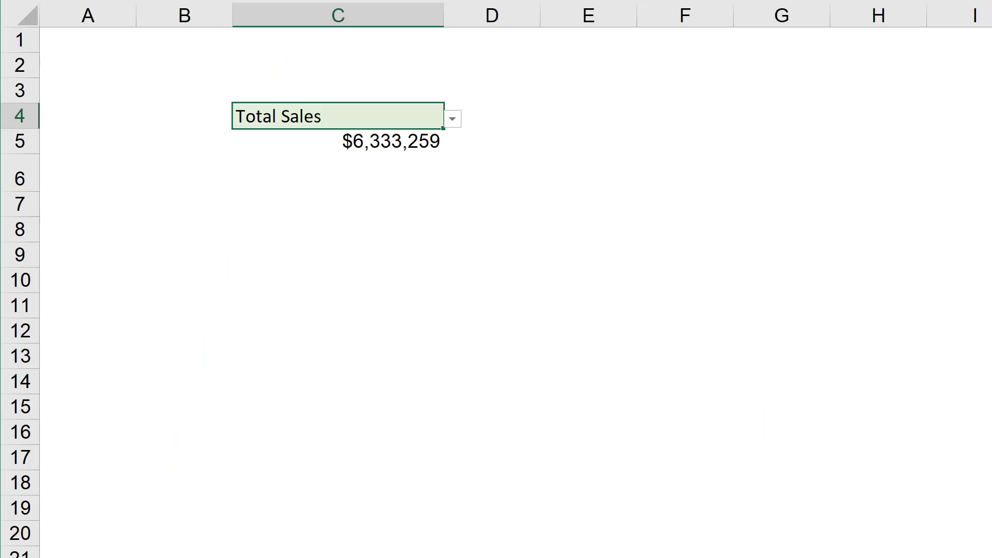
Switch C4's dropdown to Count of Apps and check the resulting value in C5
left_click(452, 119)
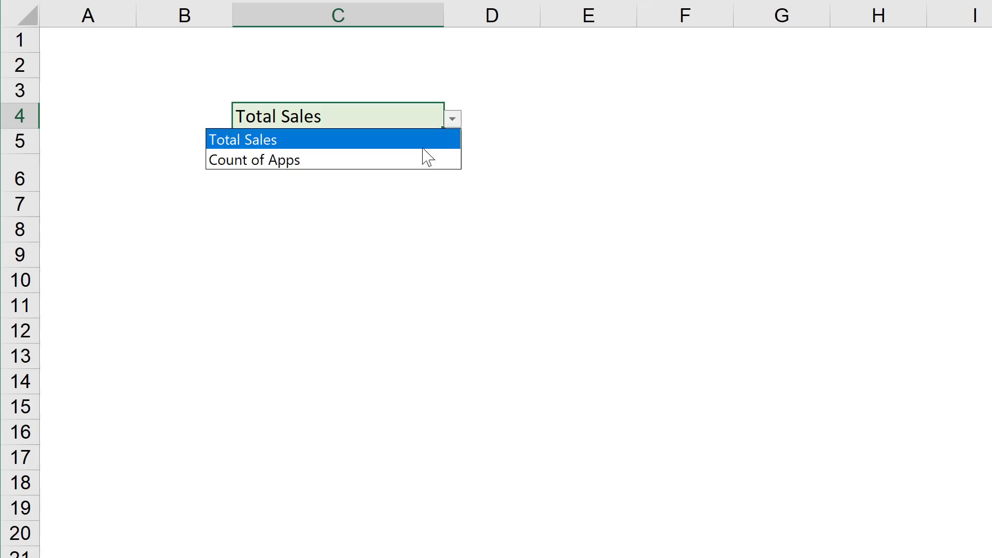
left_click(422, 159)
left_click(407, 144)
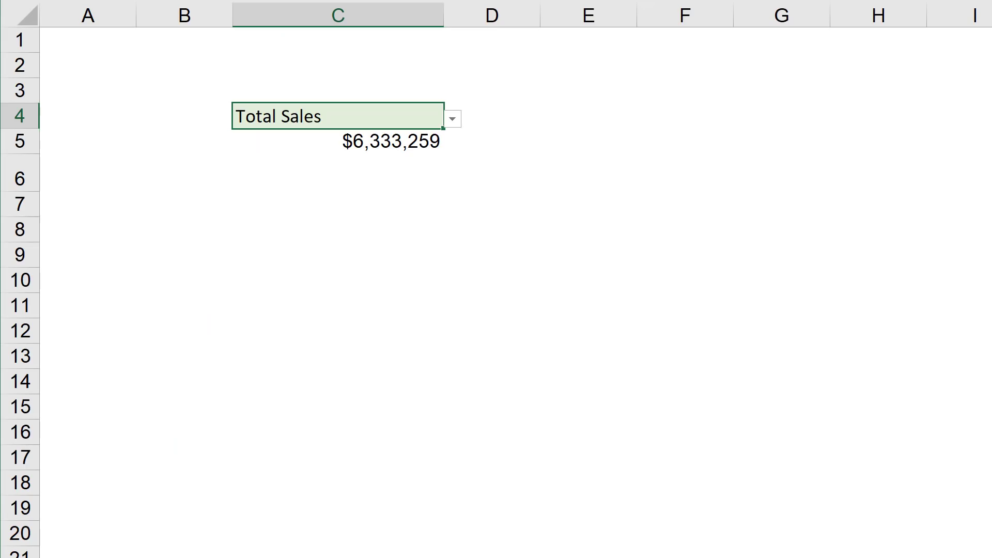
left_click(452, 119)
left_click(417, 160)
left_click(407, 144)
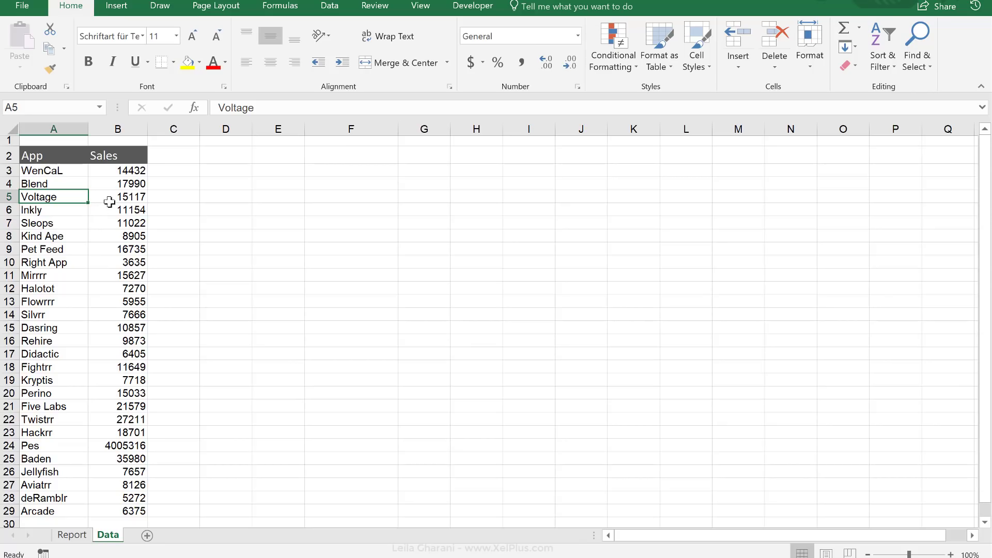
Go to the Report sheet
left_click(75, 535)
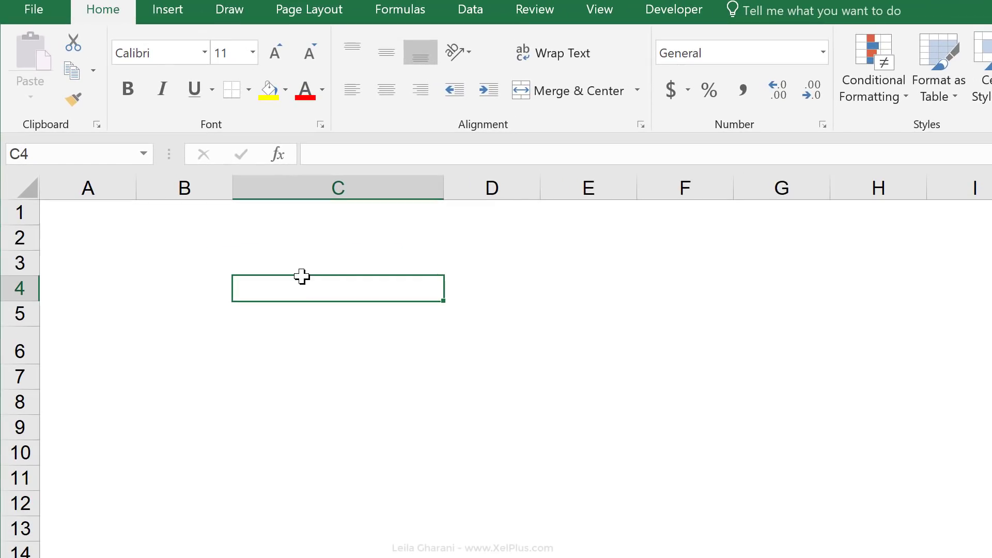
Add list data validation to C4 with the source 'Total Sales,Count of Apps'
left_click(472, 12)
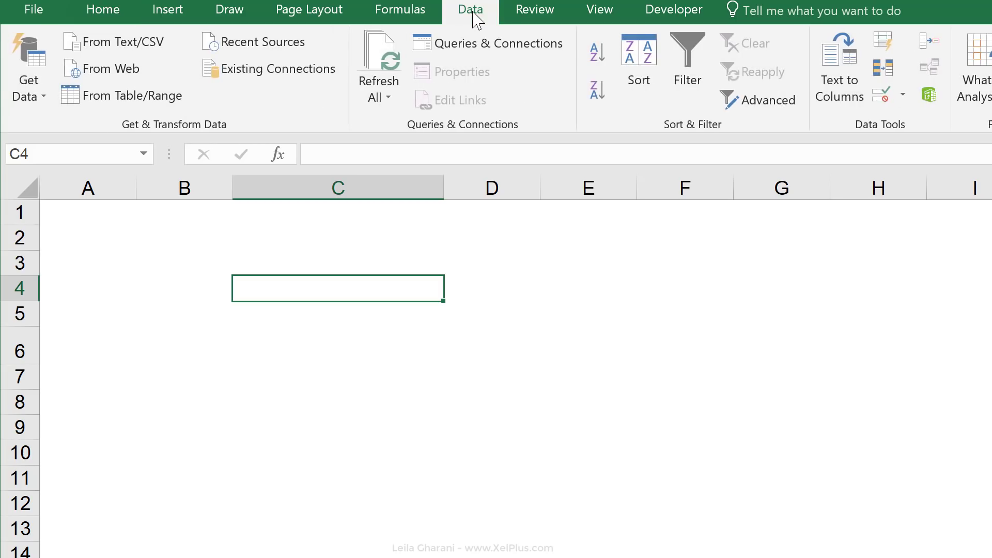
left_click(880, 96)
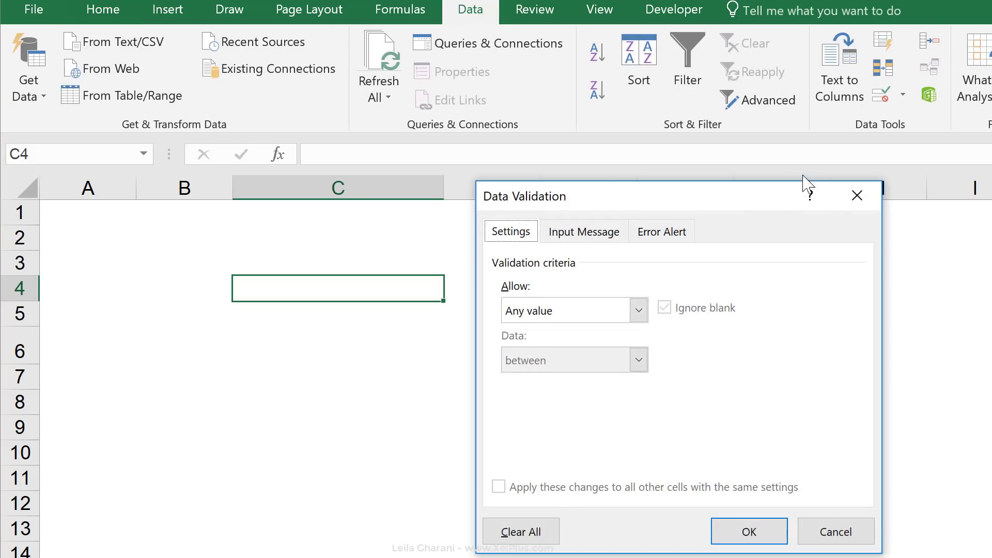
left_click(639, 310)
left_click(594, 377)
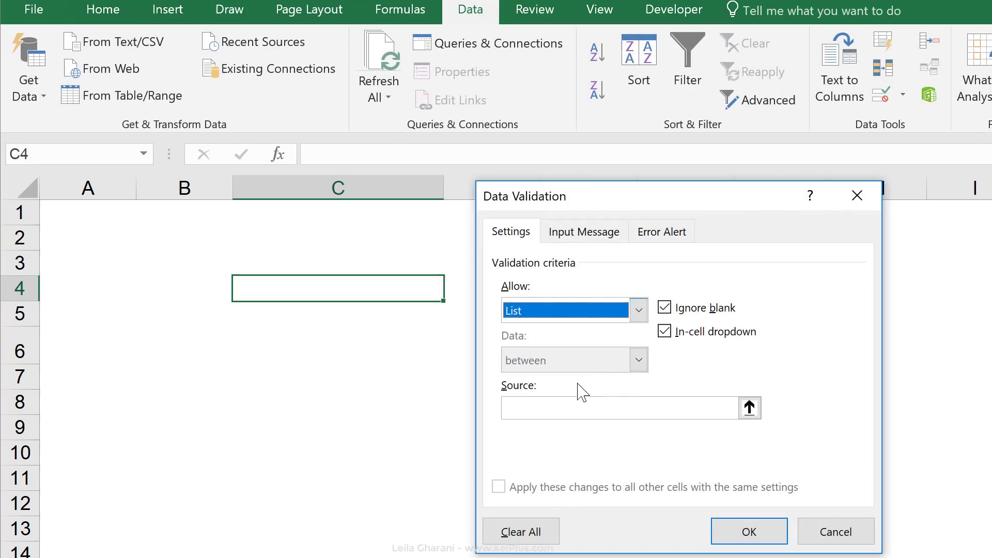
left_click(552, 411)
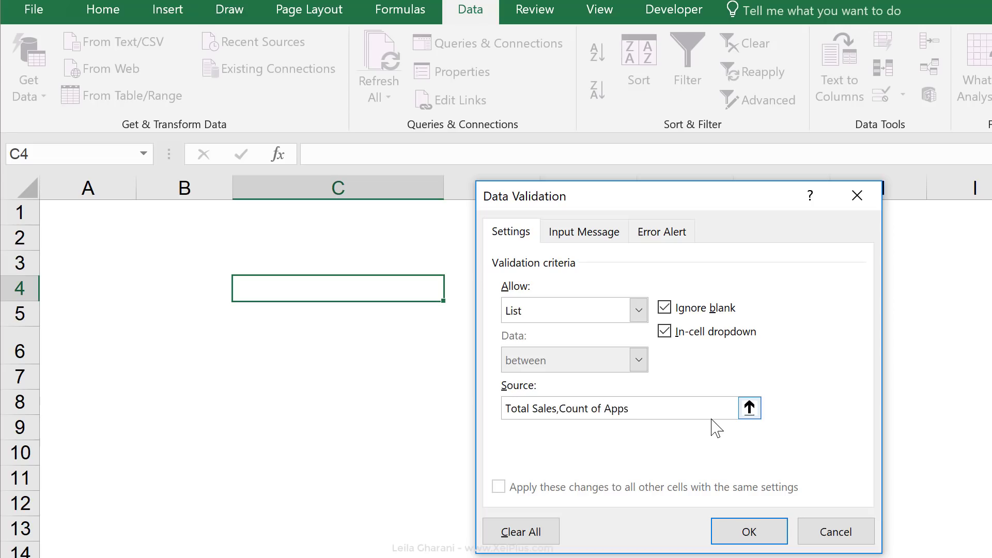
key("Return")
Choose Total Sales from C4's new dropdown and bring up the fill colour choices
left_click(453, 291)
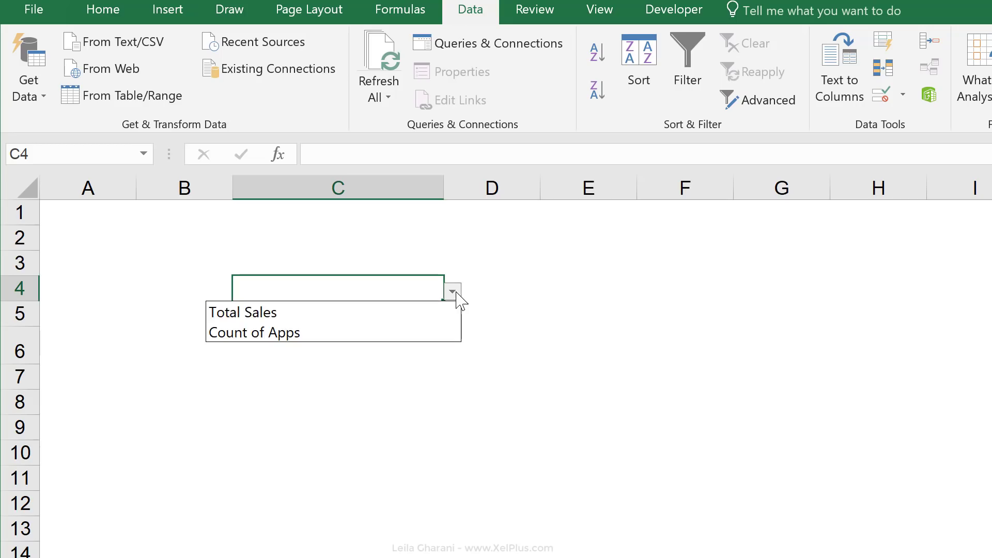
left_click(341, 313)
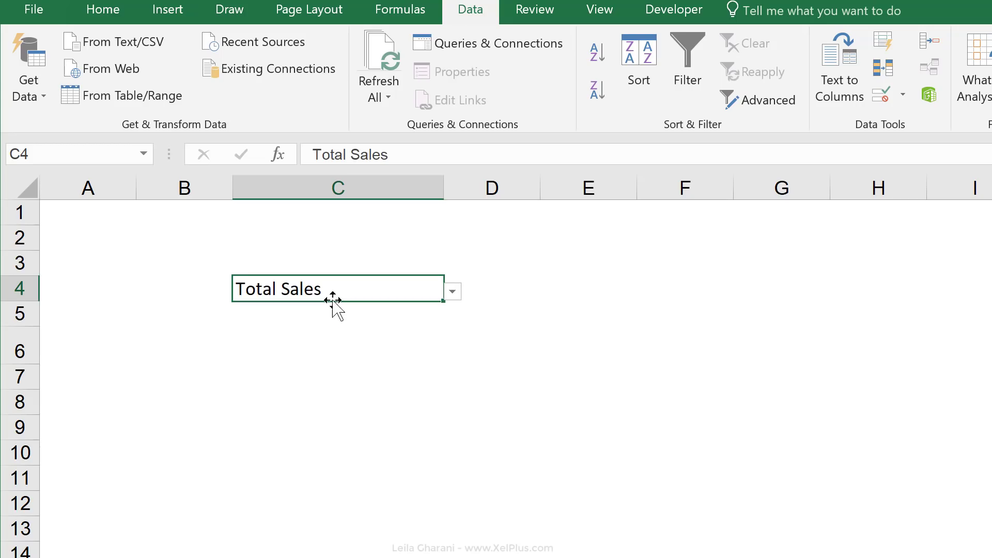
left_click(89, 14)
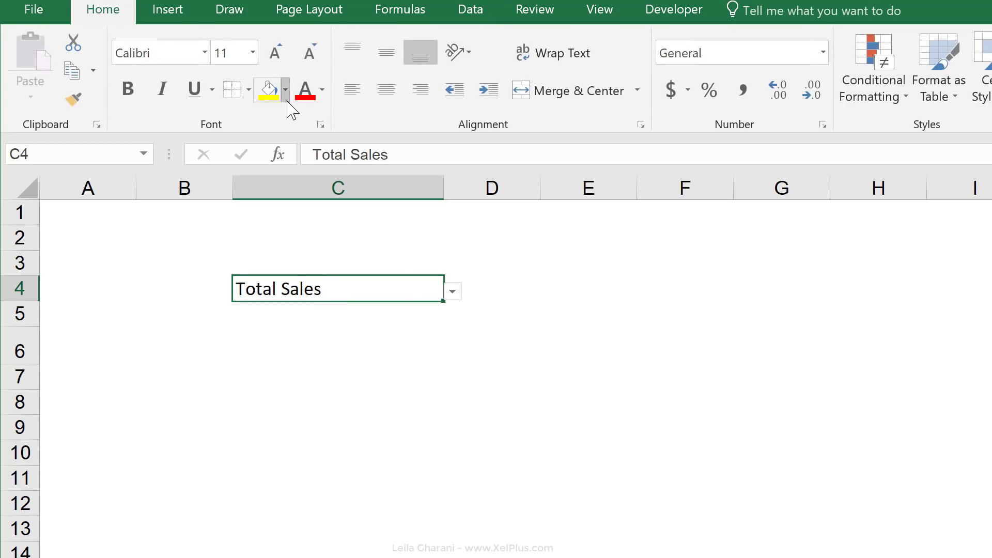
left_click(286, 89)
Fill C4 light green, then review C5's Format Cells settings and cancel without changes
left_click(401, 150)
left_click(302, 312)
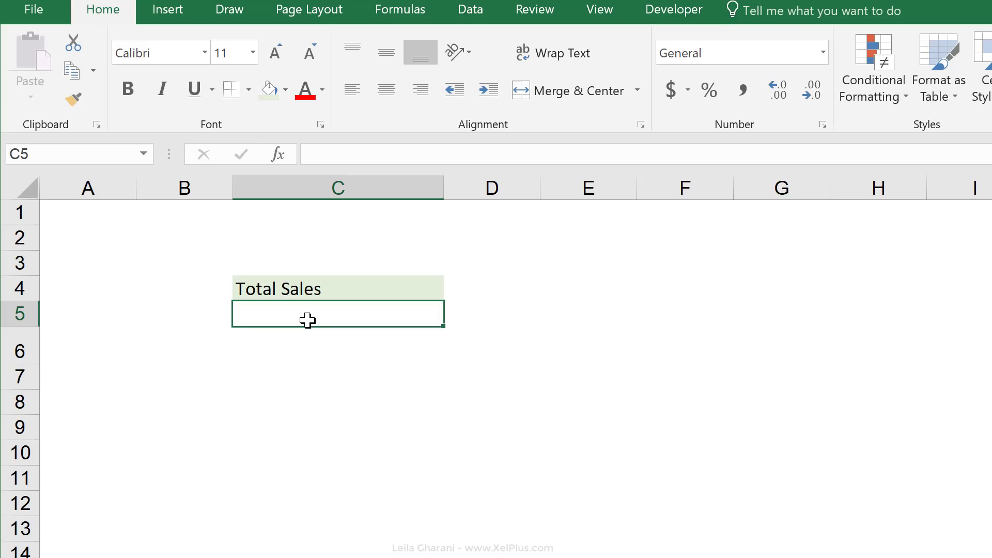
right_click(301, 316)
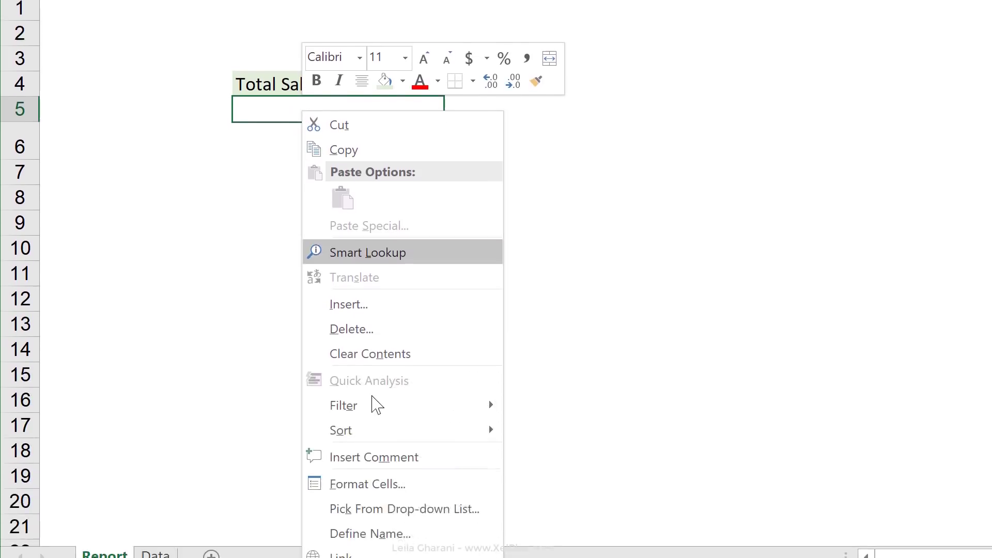
key("Escape")
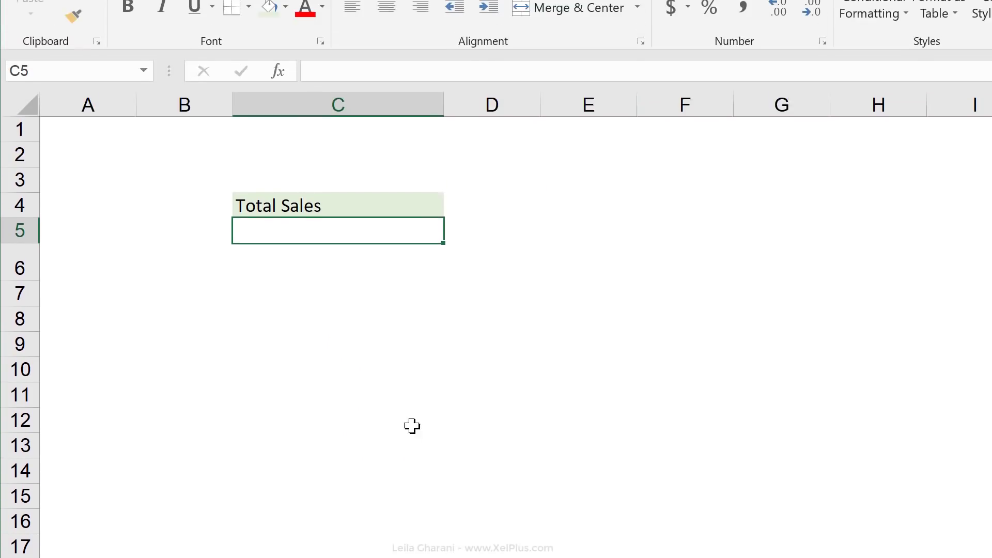
key("ctrl+1")
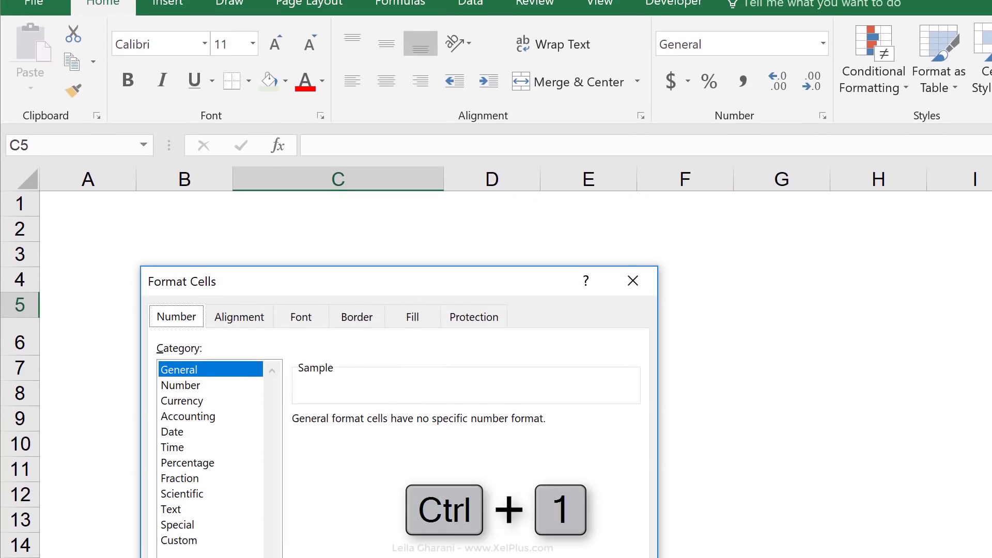
left_click_drag(341, 286, 693, 220)
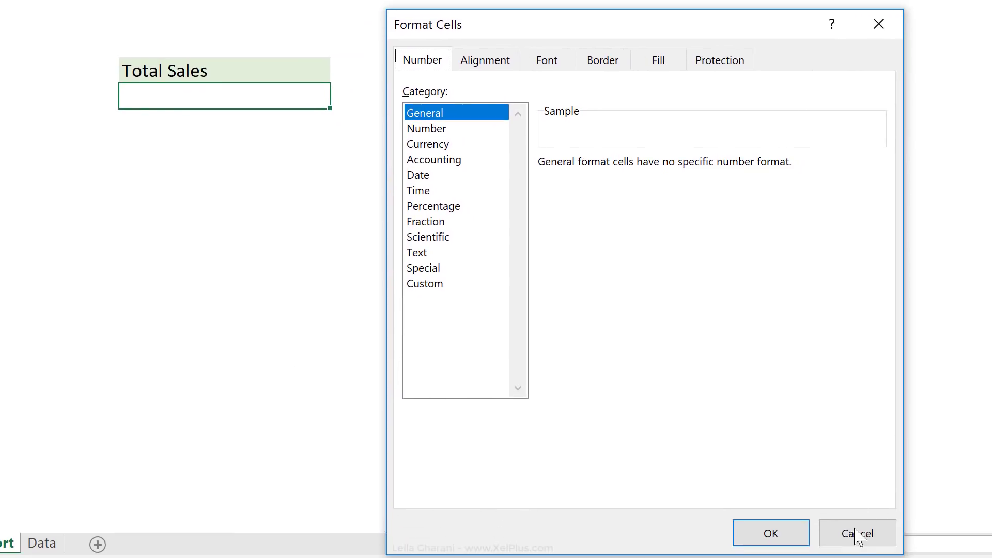
left_click(851, 527)
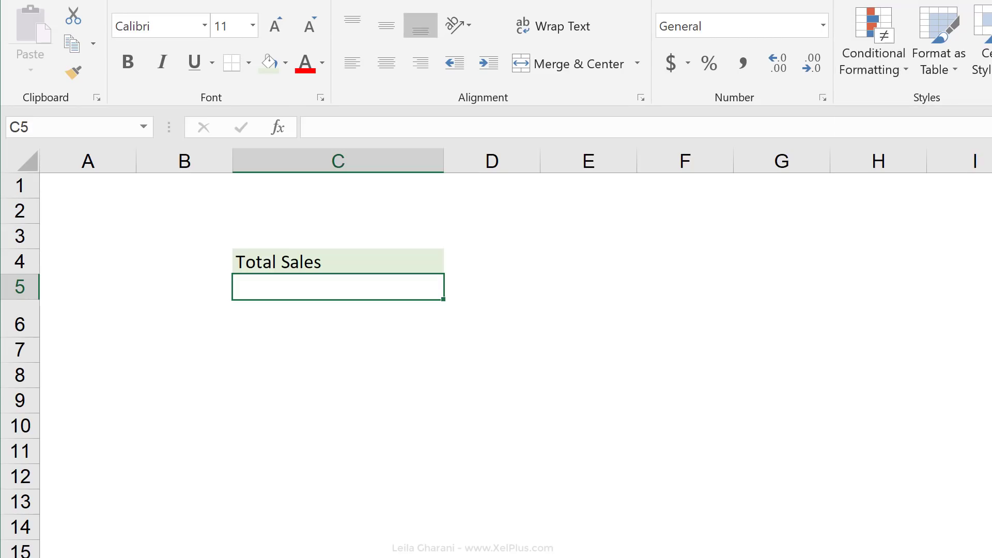
Begin C5's formula as =if(C4="Total sales",sum(Data!B3:B29), referencing the Data sheet's sales
type("=if(")
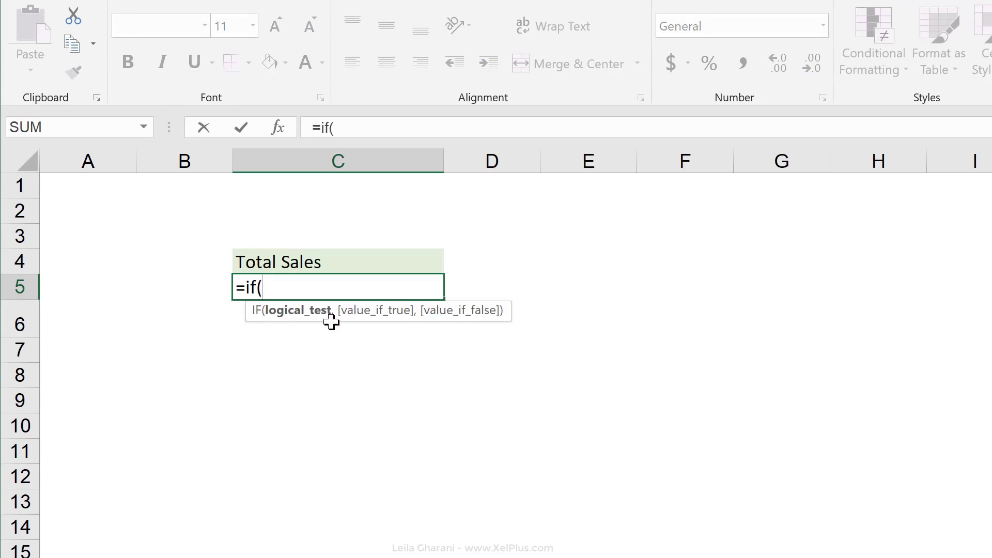
left_click(302, 259)
type("=")
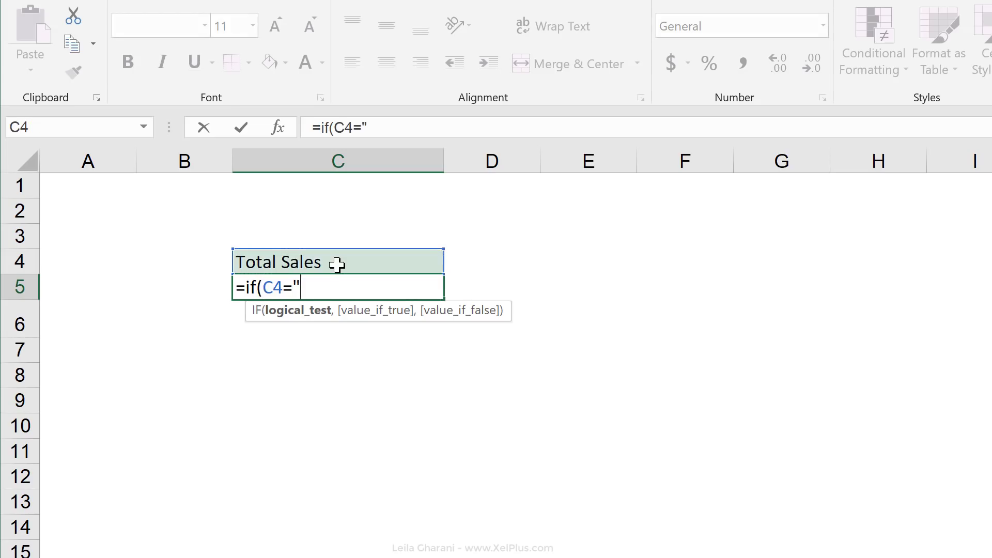
type("\"Total sales")
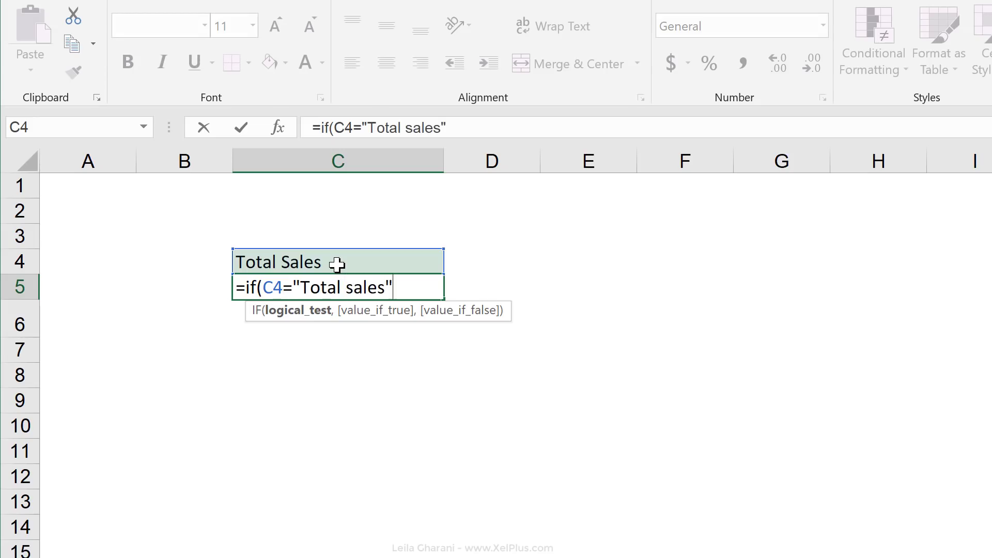
type("\",")
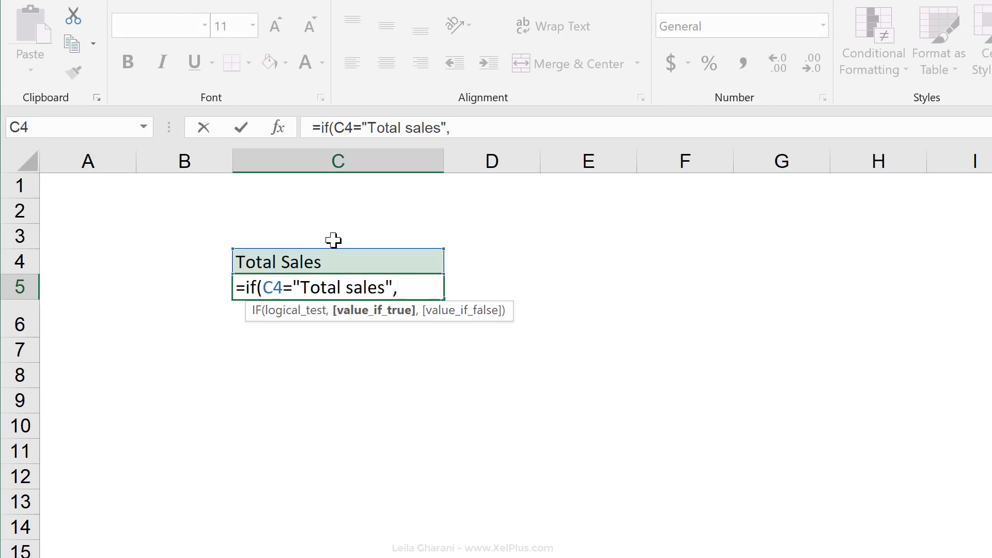
type("sum(")
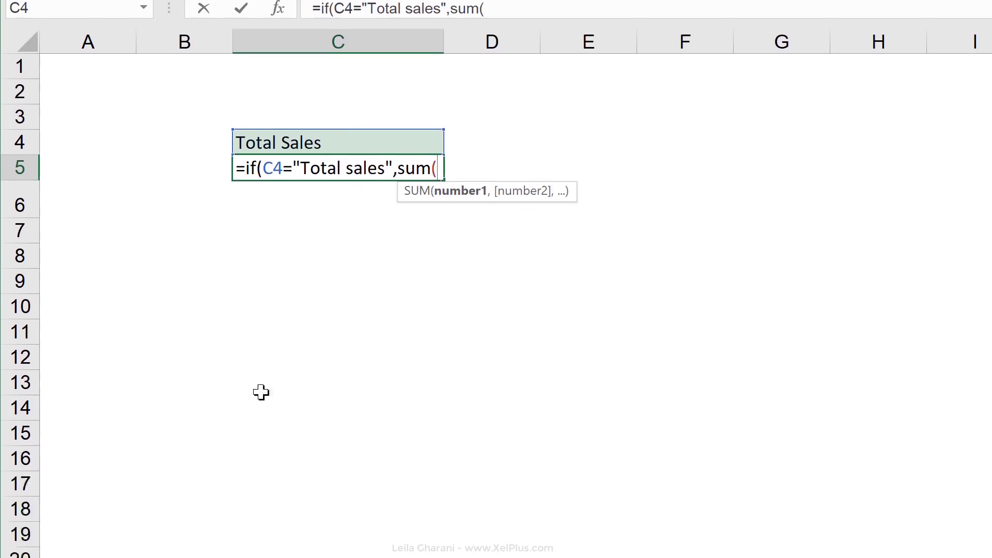
left_click(170, 528)
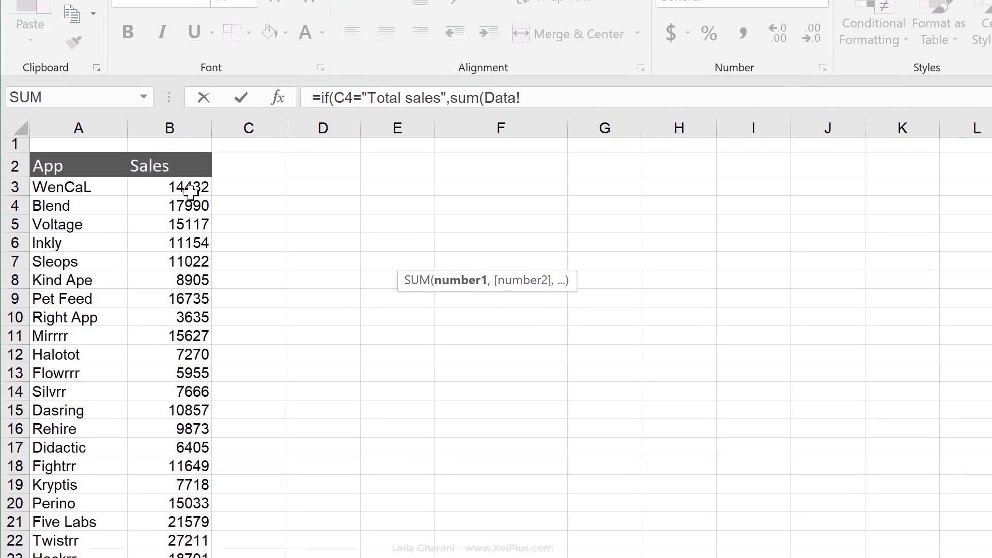
left_click(190, 191)
key("ctrl+shift+Down")
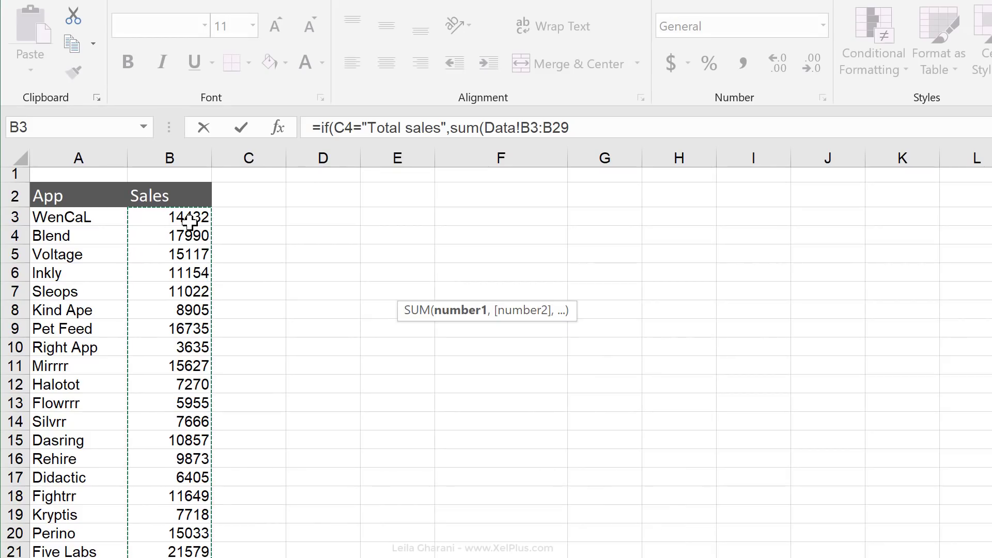
type("),")
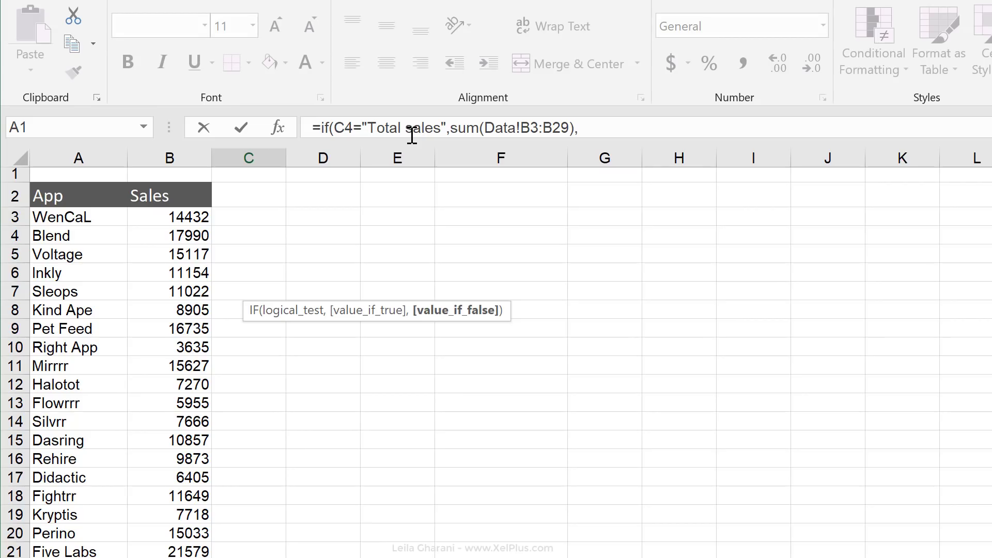
Finish C5's formula with COUNTA(Data!A3:A29) as the alternative and enter it, showing 4333259
type("count")
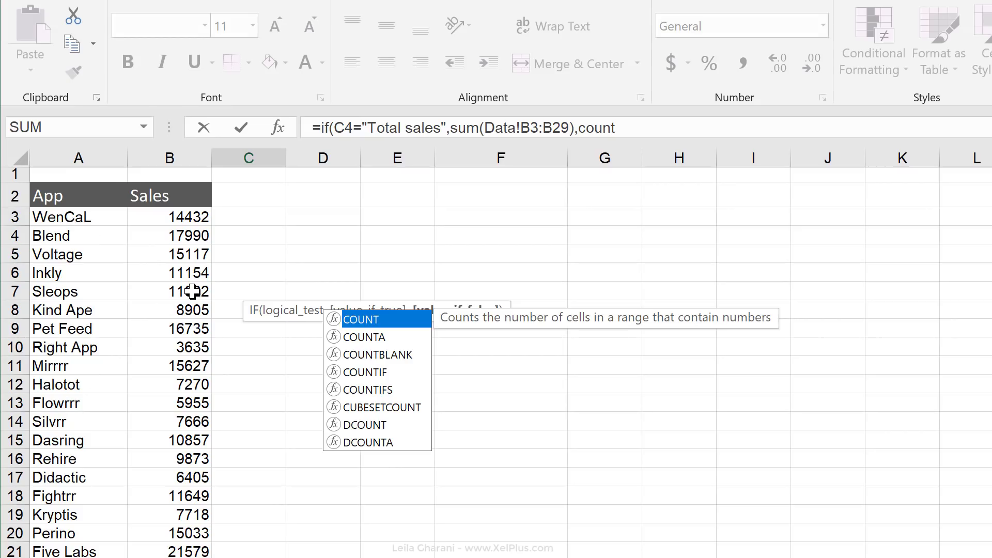
left_click(638, 129)
type("a")
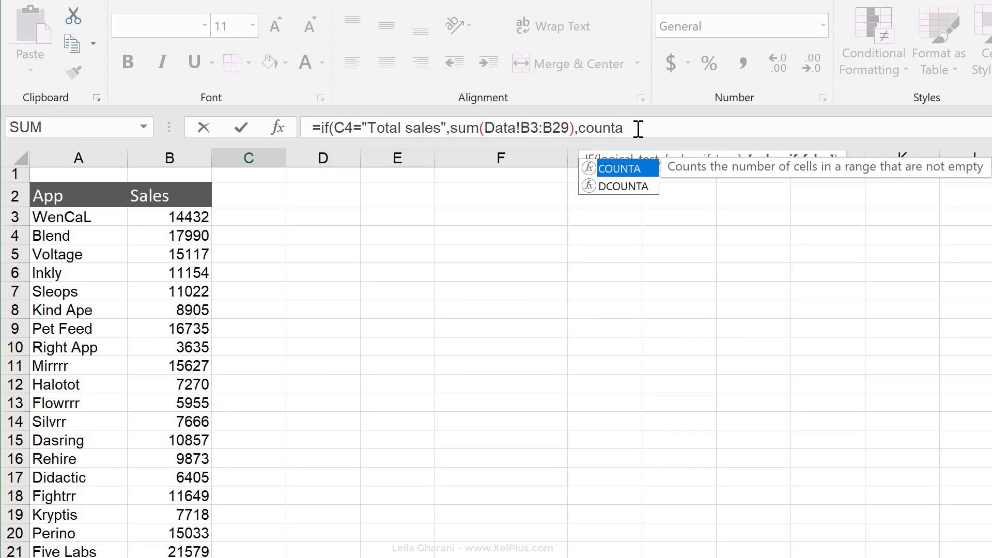
type("(")
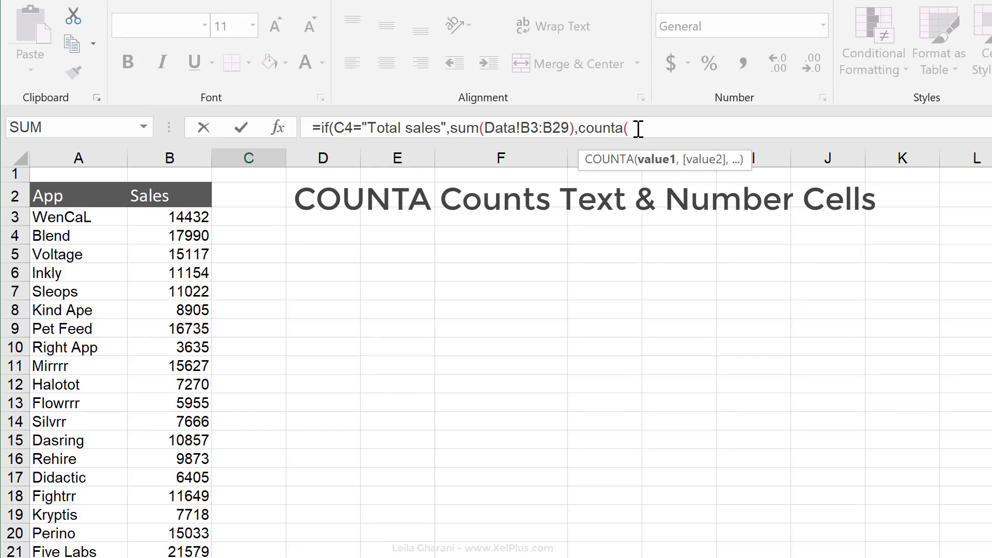
left_click(107, 219)
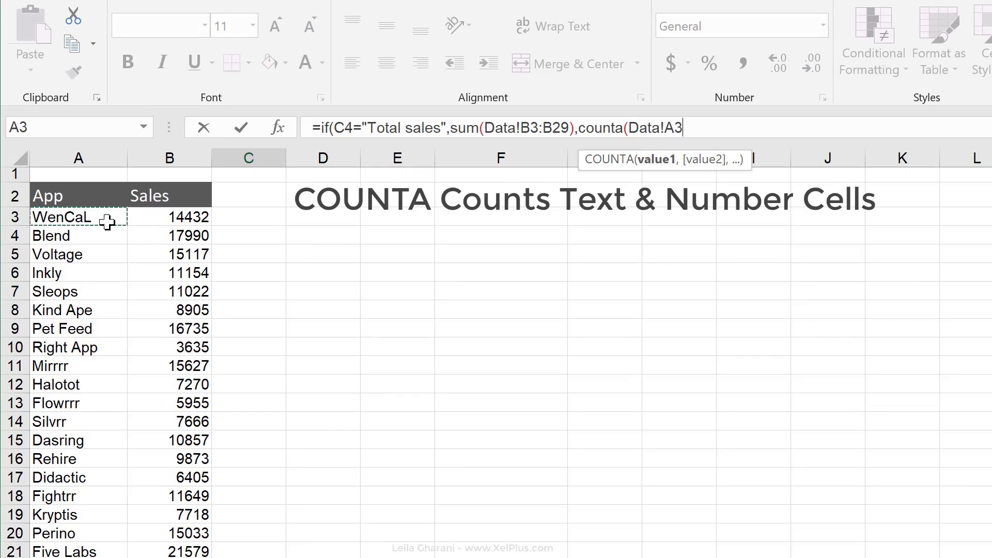
key("ctrl+shift+Down")
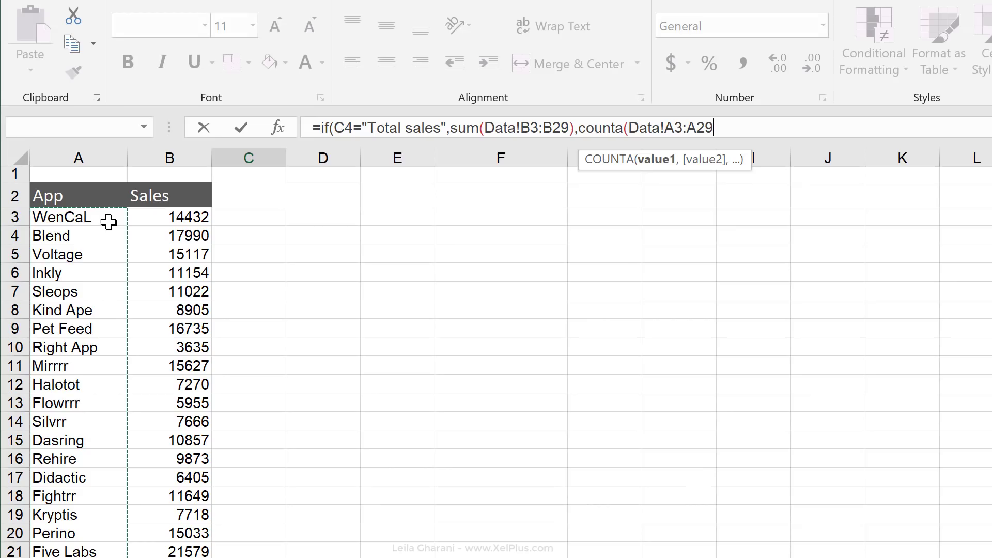
type("))")
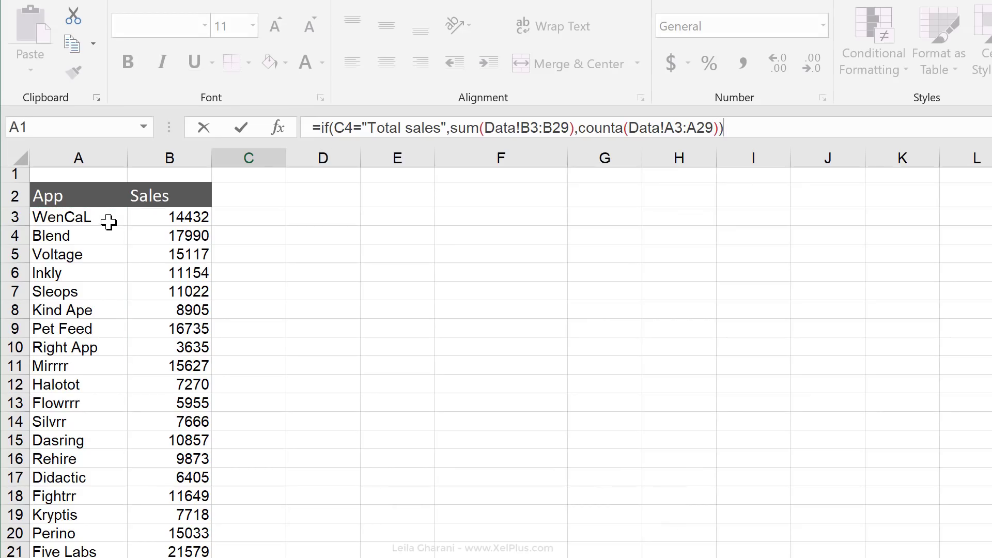
key("Return")
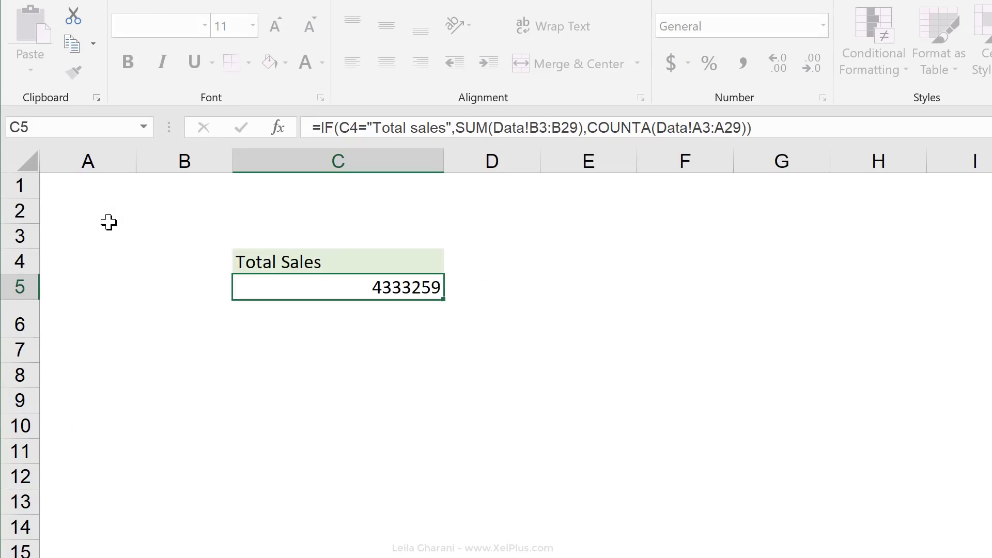
left_click(381, 259)
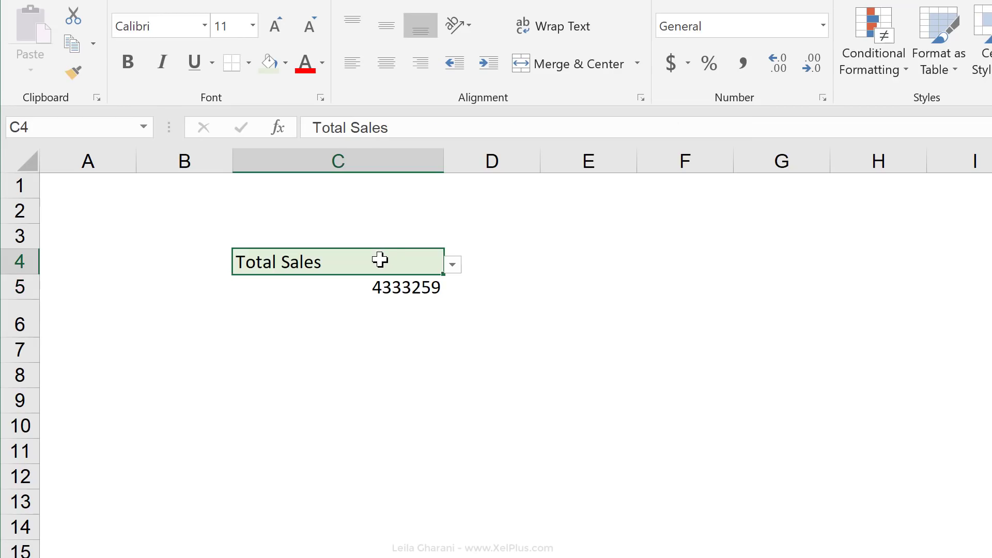
left_click(453, 265)
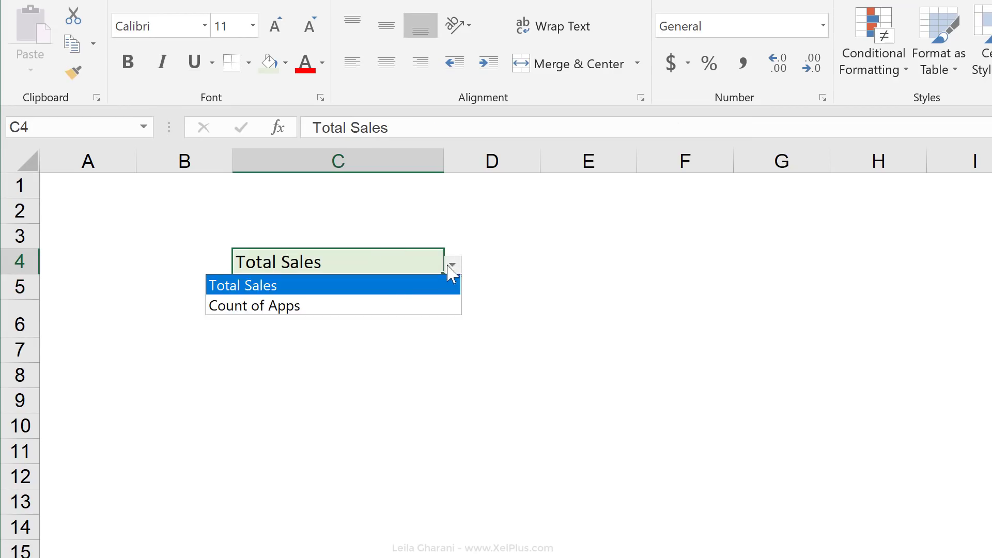
left_click(375, 304)
left_click(412, 288)
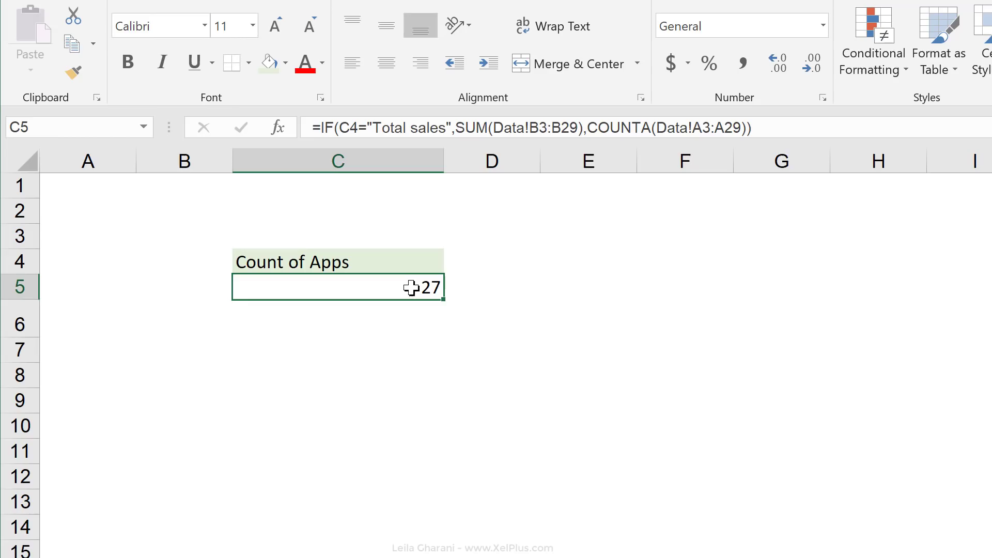
left_click(390, 262)
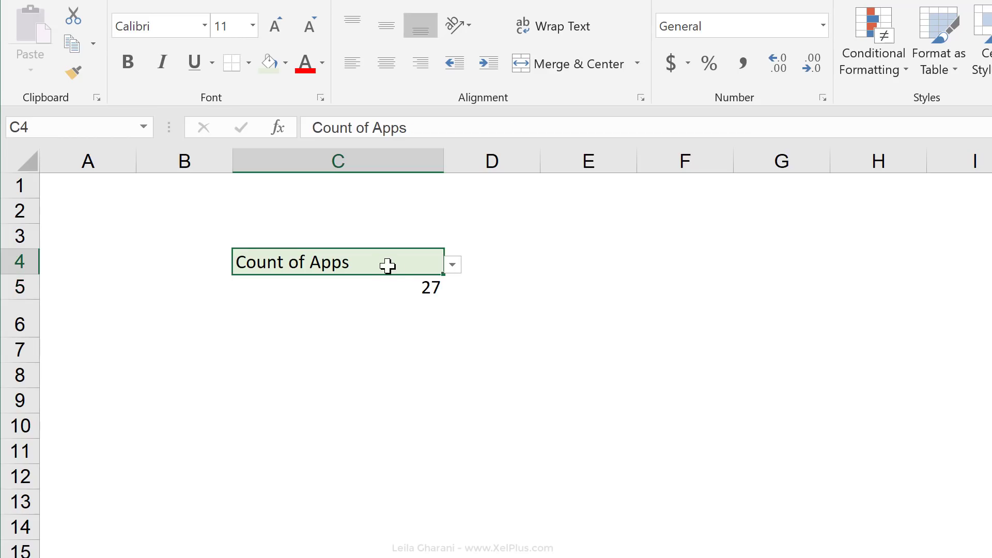
left_click(396, 292)
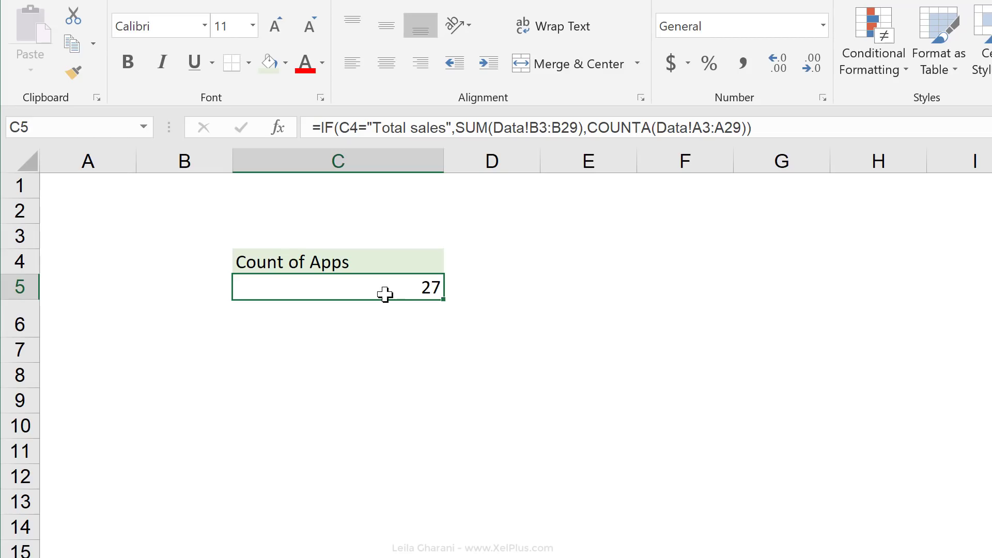
left_click(394, 264)
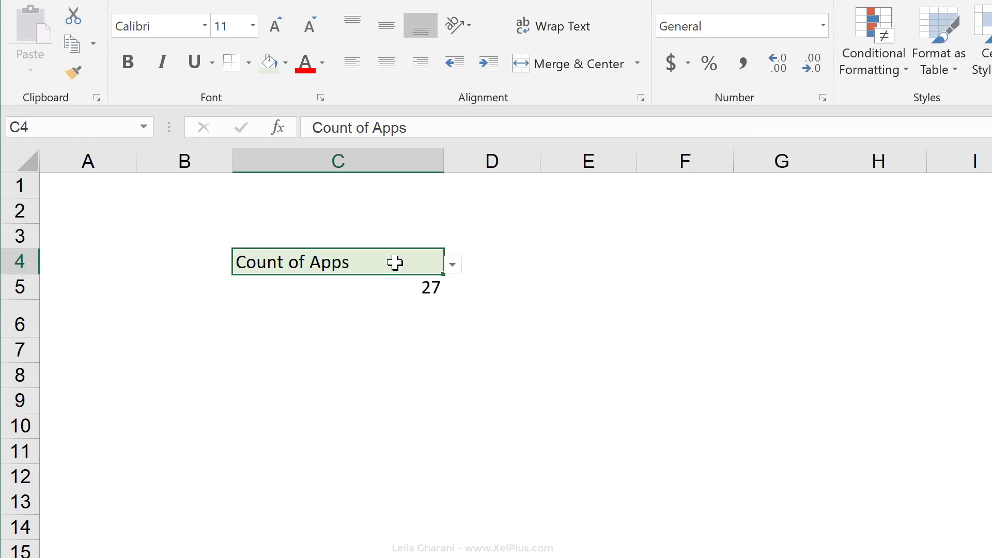
left_click(452, 265)
left_click(404, 285)
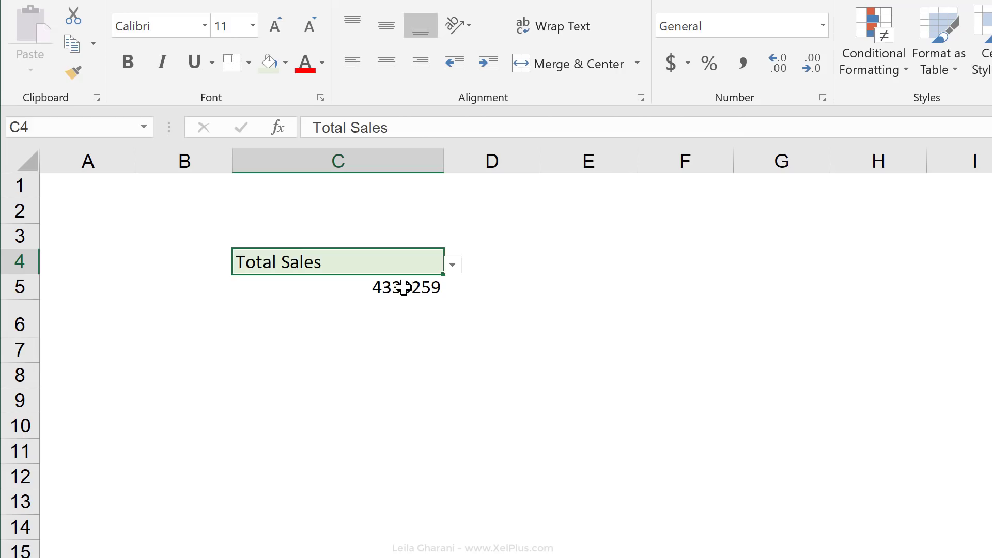
left_click(403, 289)
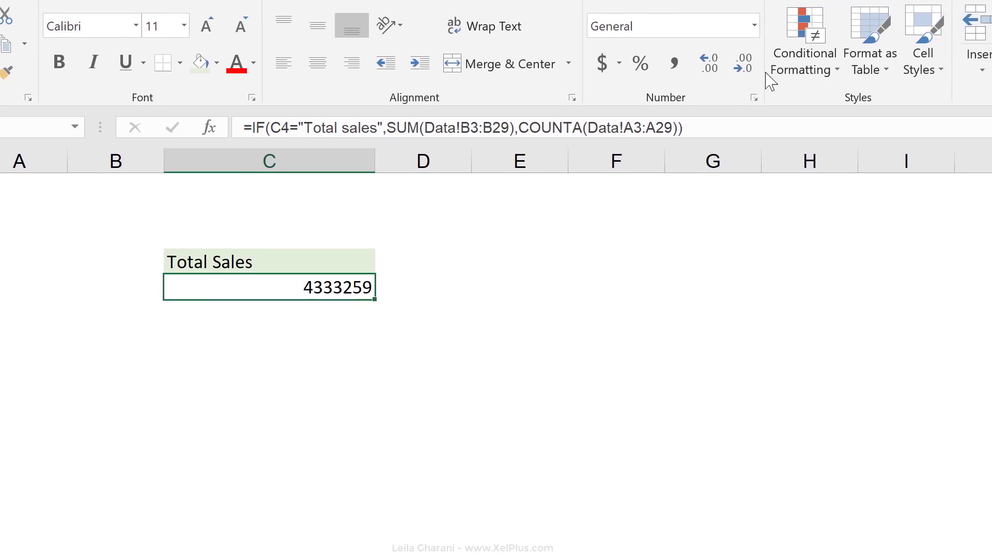
Start a new conditional formatting rule for C5 using a formula to determine formatting
left_click(861, 69)
left_click(756, 282)
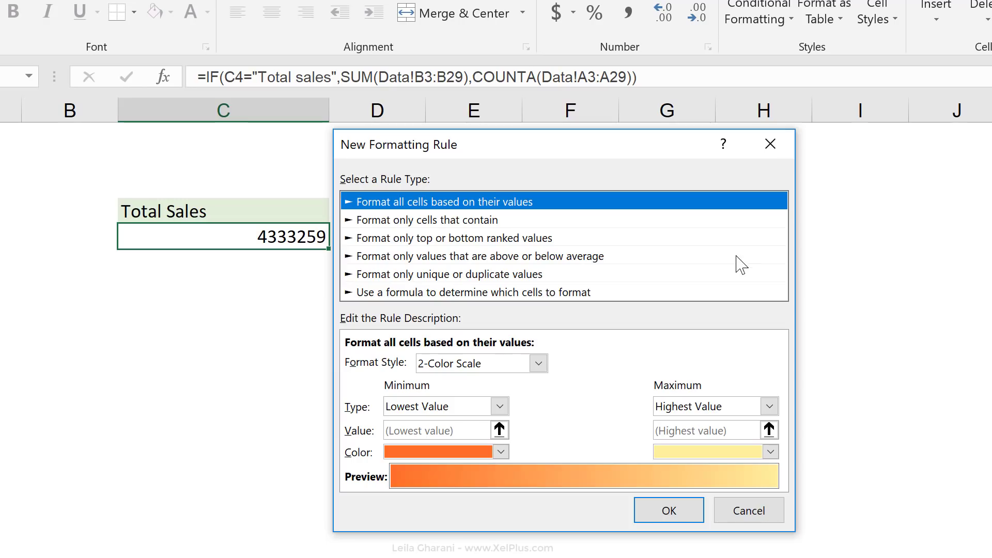
left_click(428, 292)
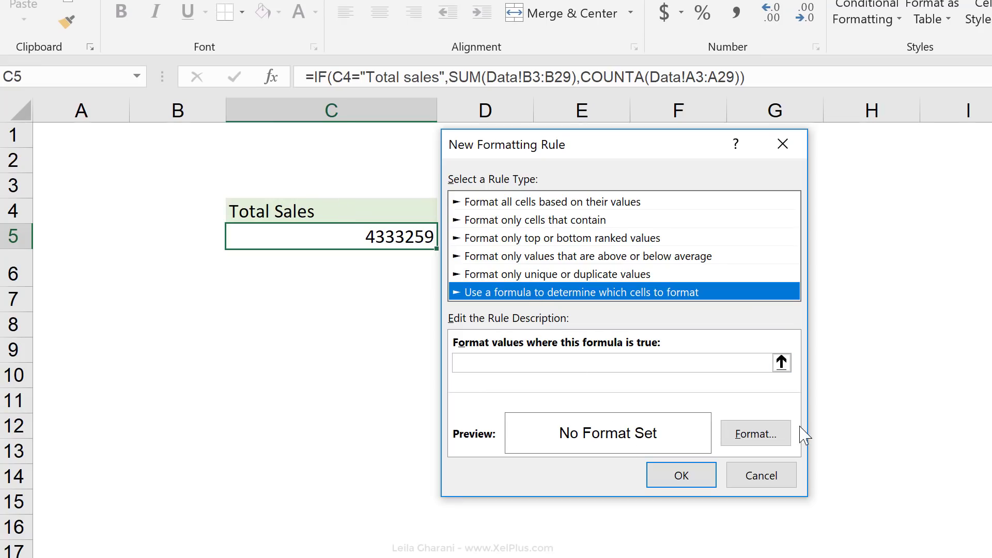
Set the rule =$C$4="total sales" to format C5 as Currency with 0 decimal places
left_click(494, 359)
left_click(315, 206)
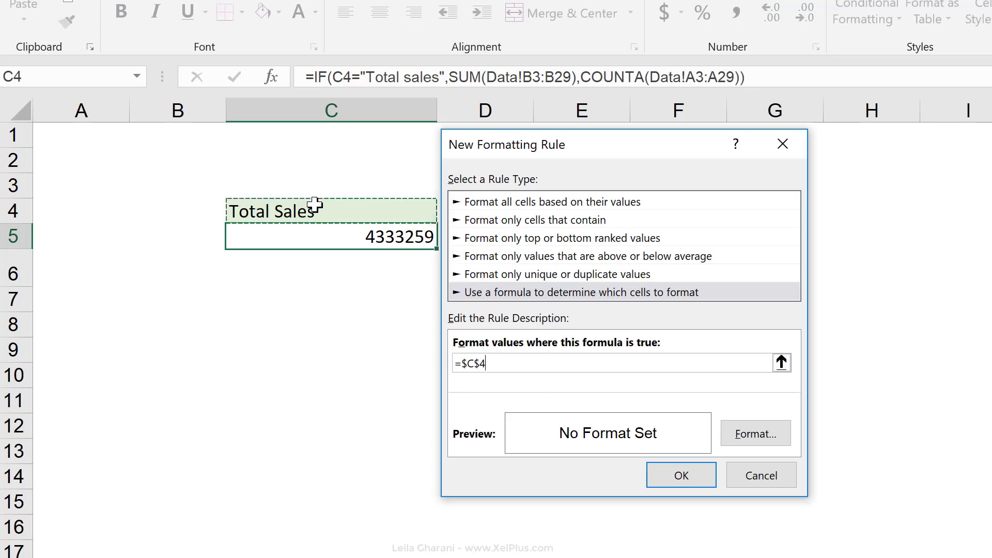
type("=\"total")
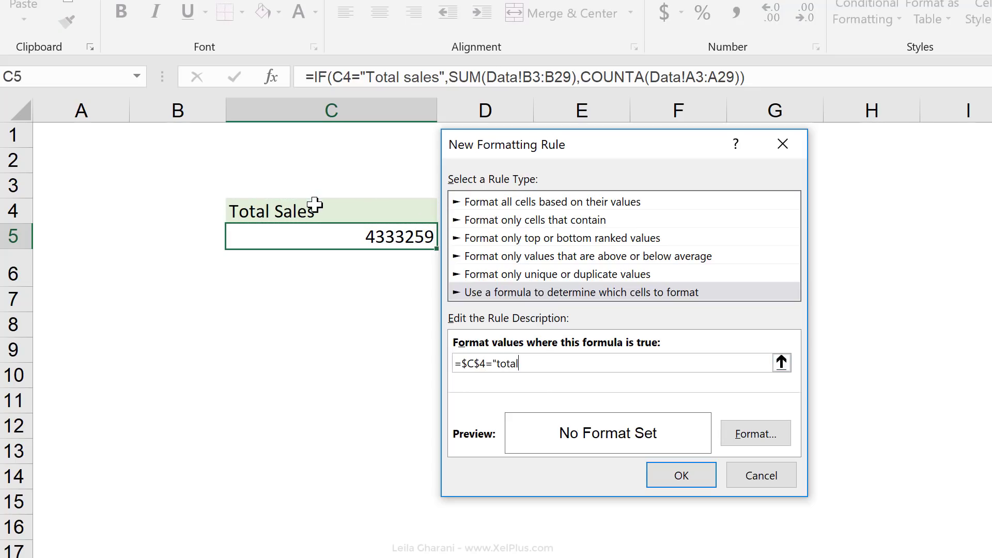
type(" sales\"")
left_click(753, 435)
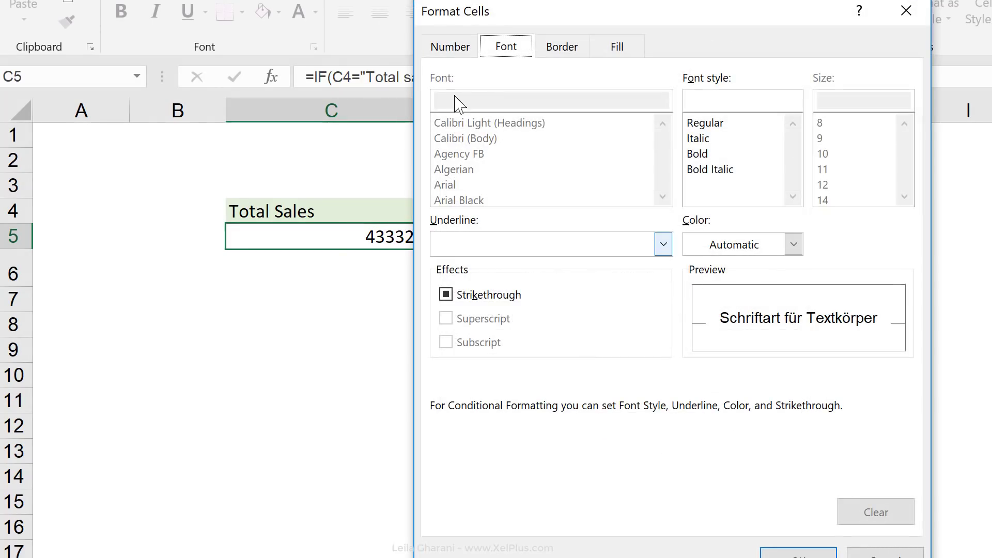
left_click(450, 47)
left_click(456, 131)
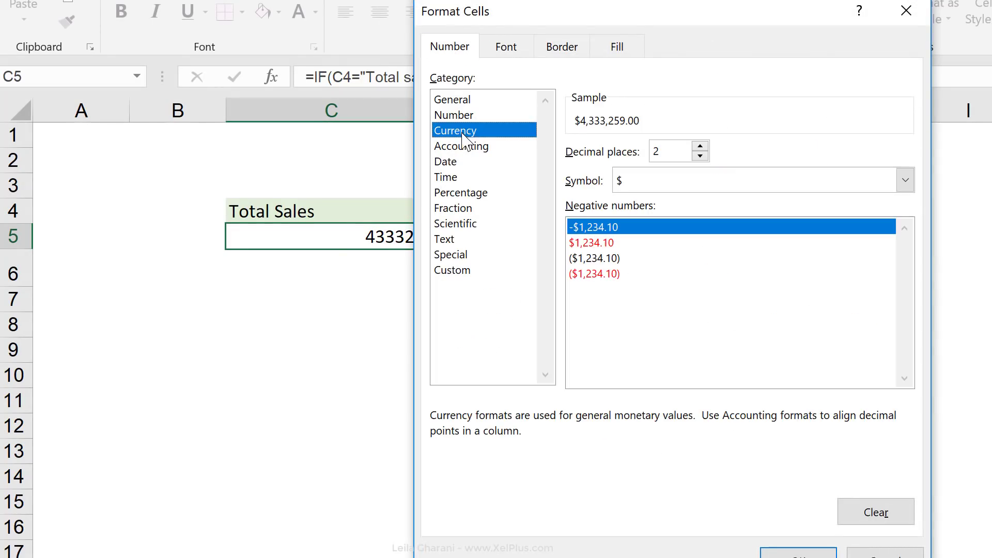
left_click(700, 156)
left_click(700, 156)
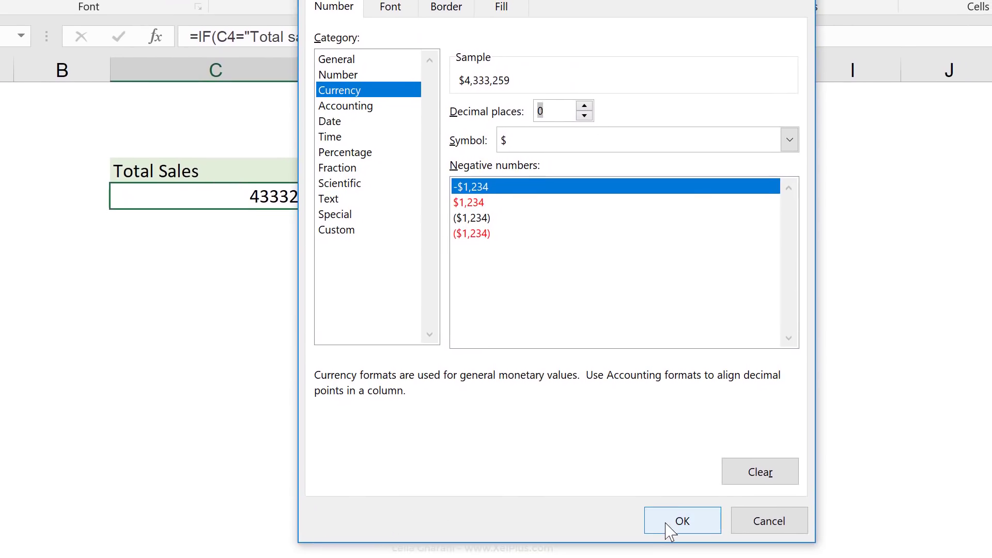
left_click(683, 521)
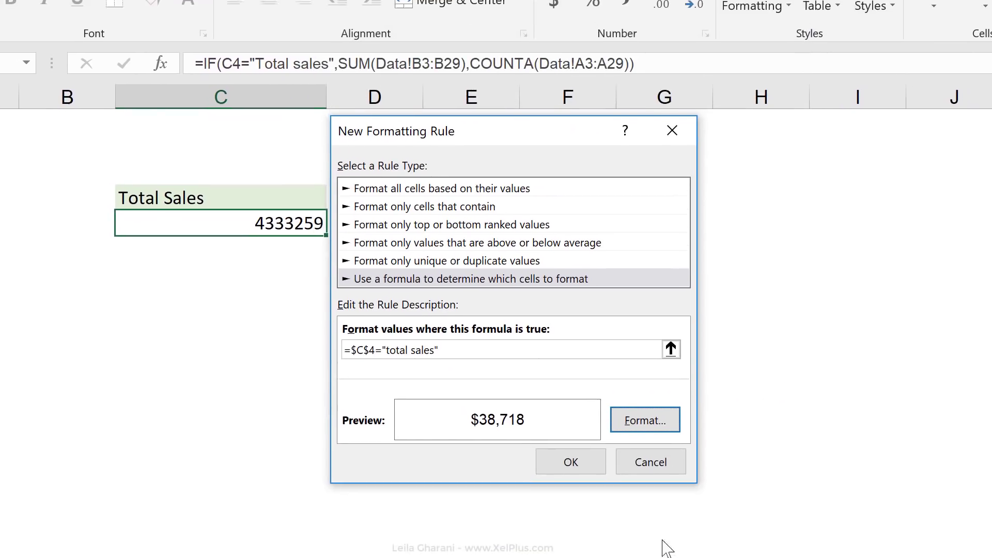
left_click(560, 443)
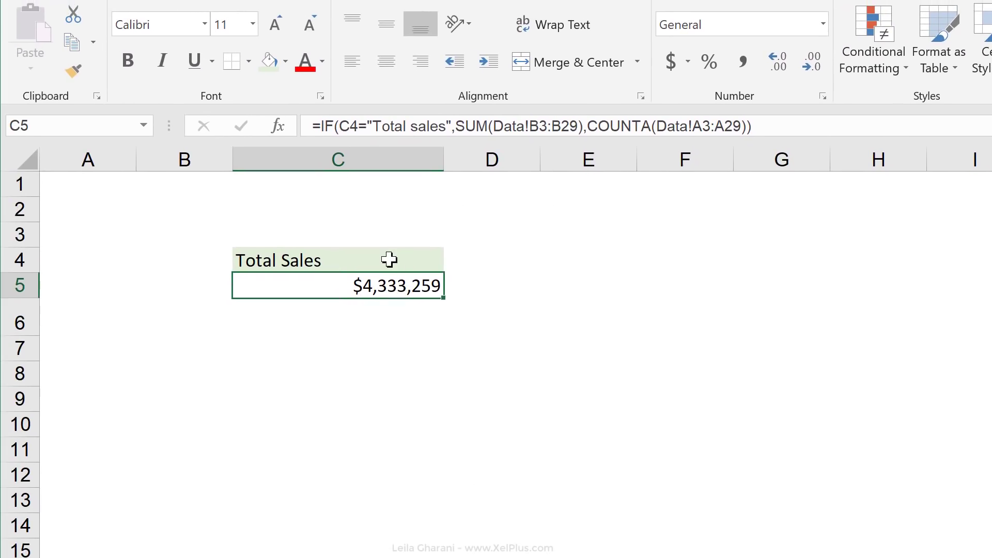
Switch C4 to Count of Apps and make the app count in C5 bold
left_click(391, 260)
left_click(450, 265)
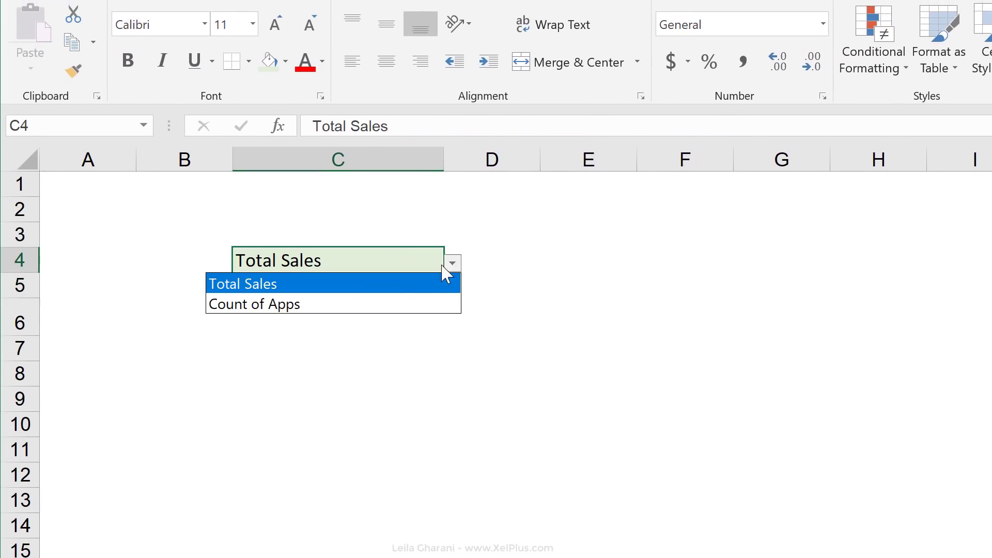
left_click(350, 303)
left_click(364, 286)
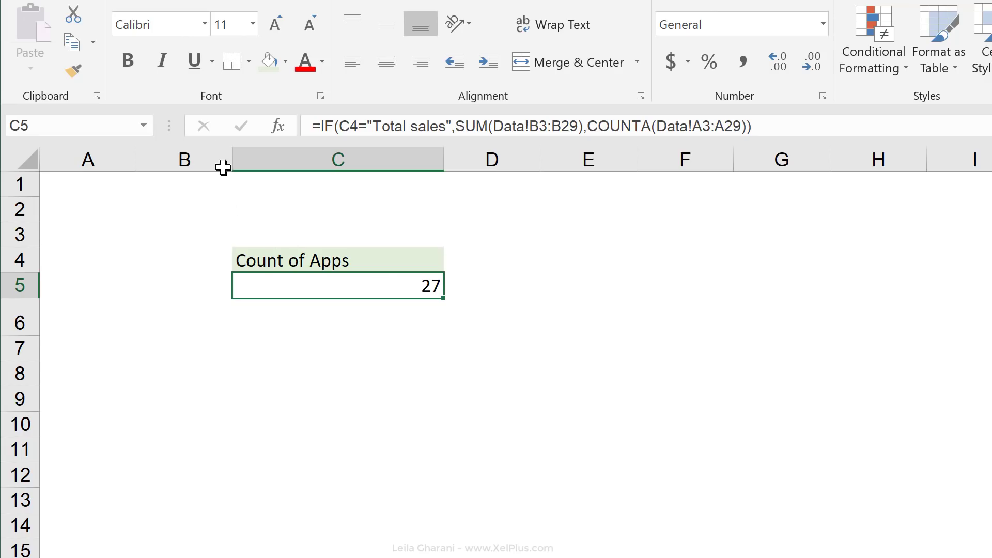
left_click(134, 69)
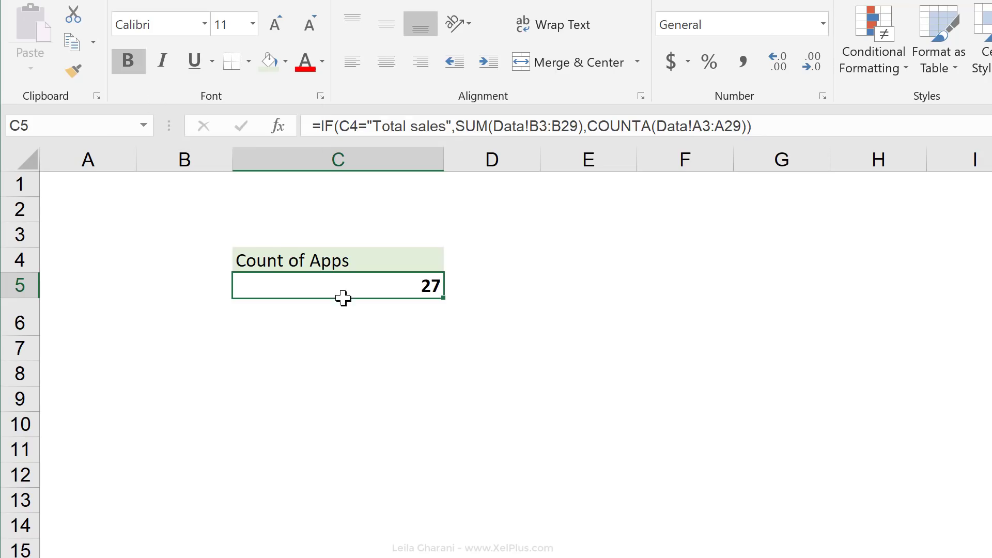
Switch C4 back to Total Sales and check C5's bold currency value
left_click(343, 258)
left_click(452, 264)
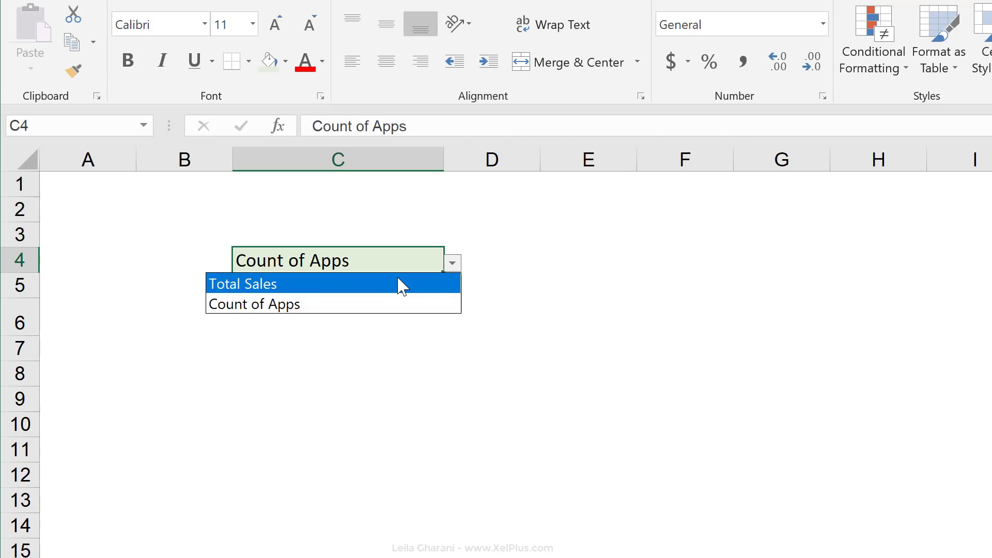
left_click(399, 284)
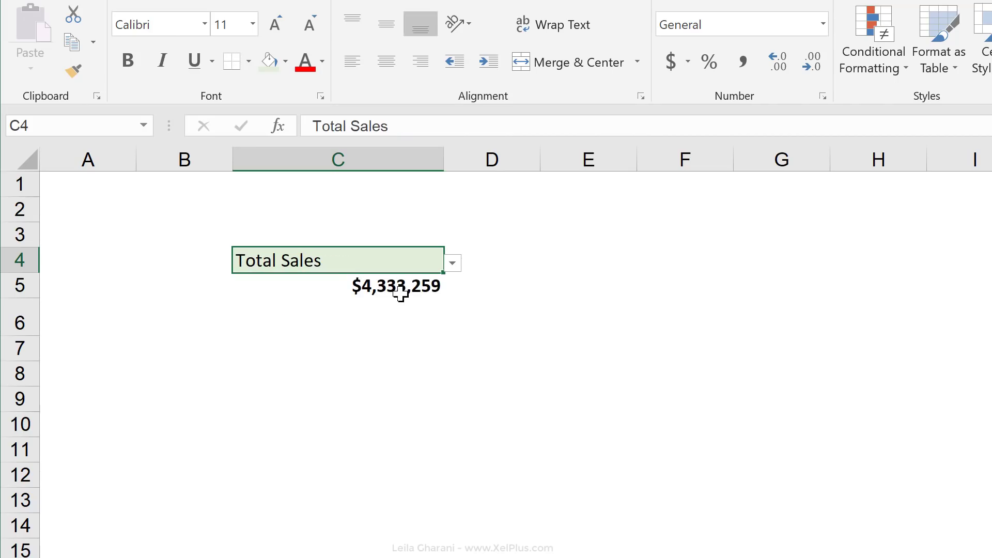
left_click(401, 293)
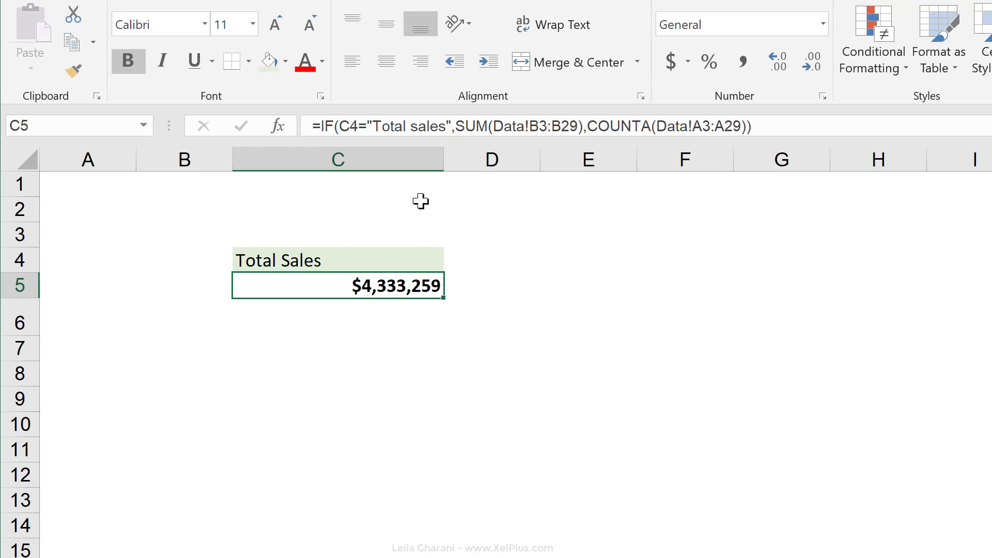
Edit the Total Sales currency rule to also use a Regular font style, and apply it
left_click(888, 81)
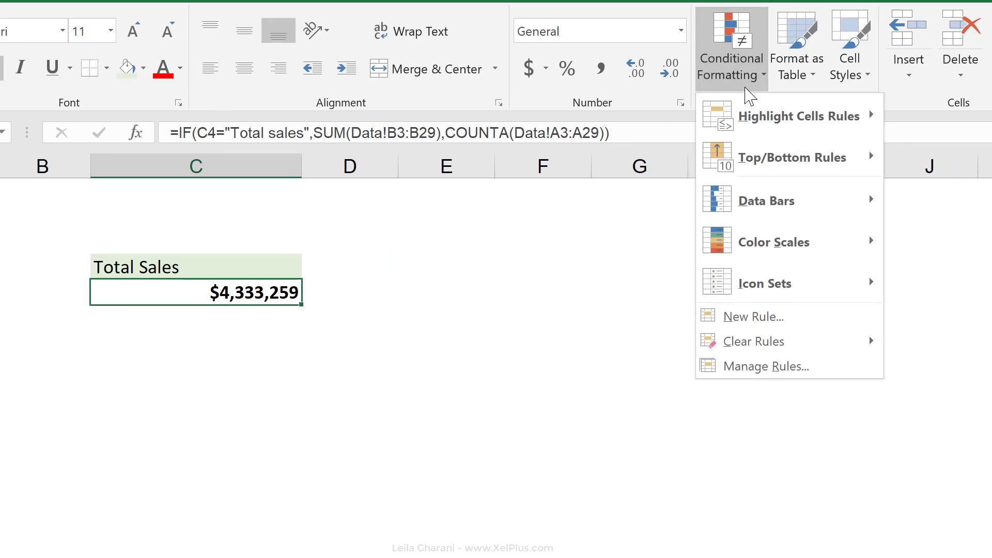
mouse_move(800, 345)
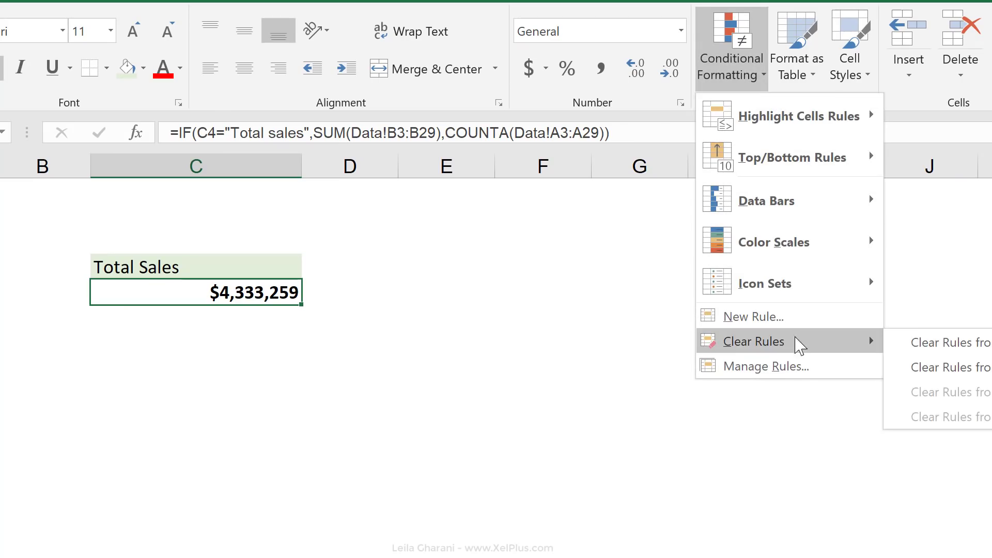
left_click(798, 371)
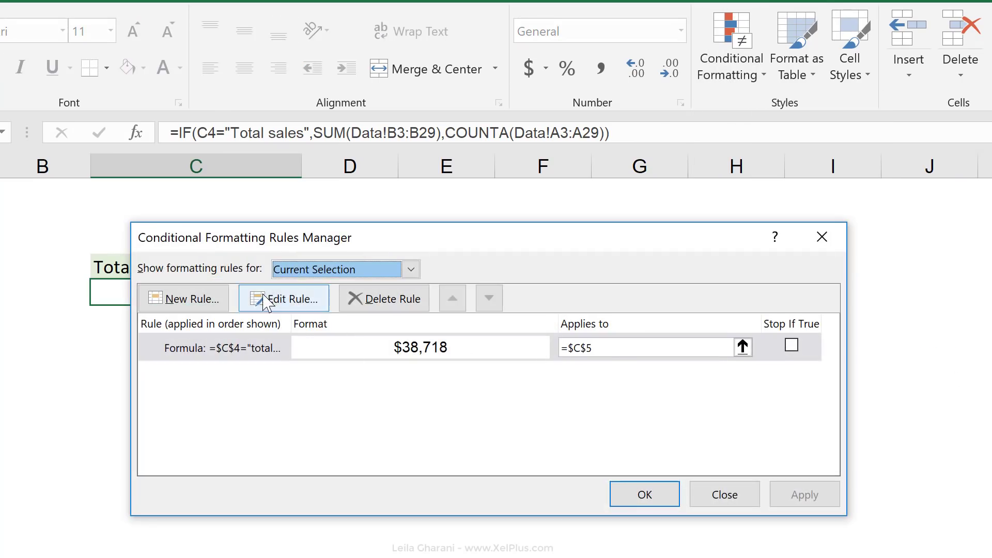
left_click(279, 300)
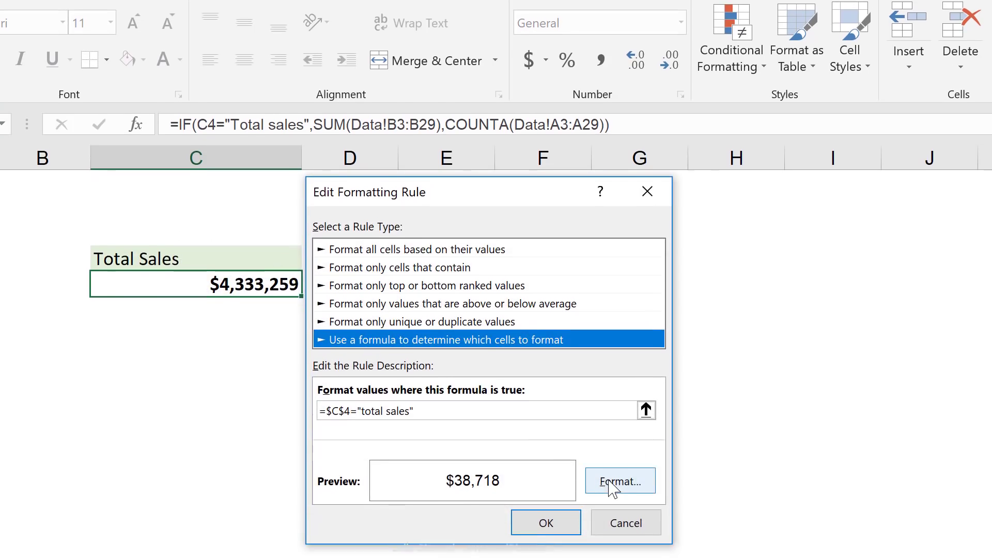
left_click(617, 490)
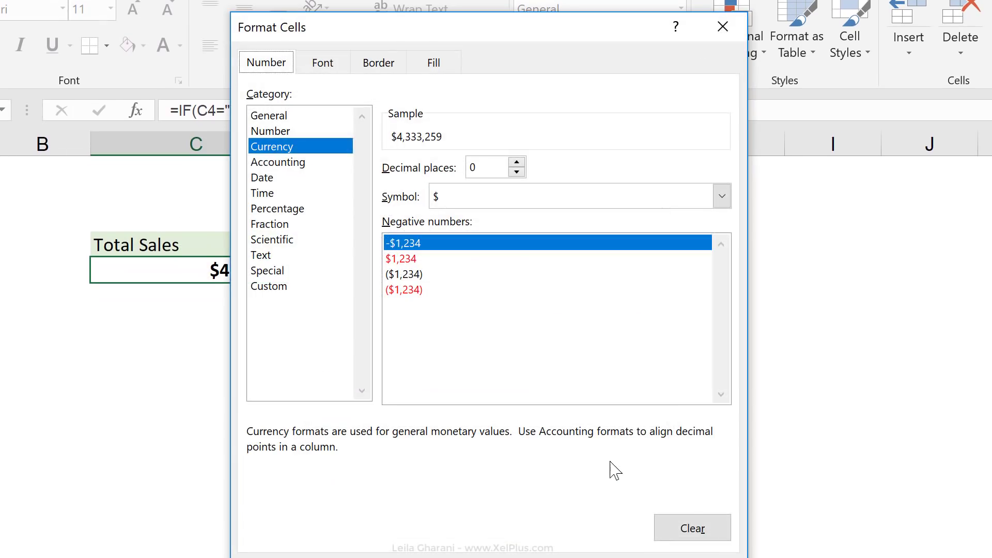
left_click(330, 72)
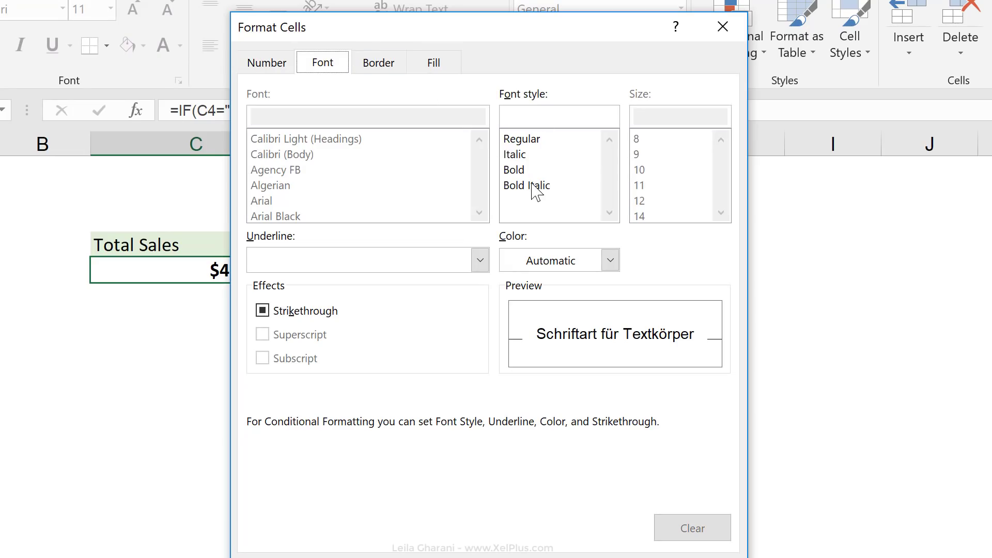
left_click(524, 142)
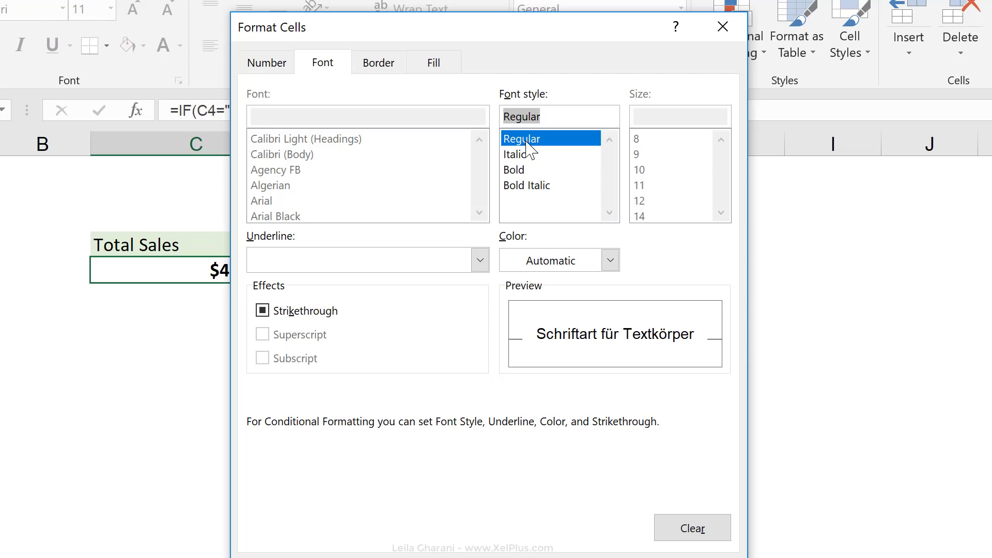
left_click(604, 517)
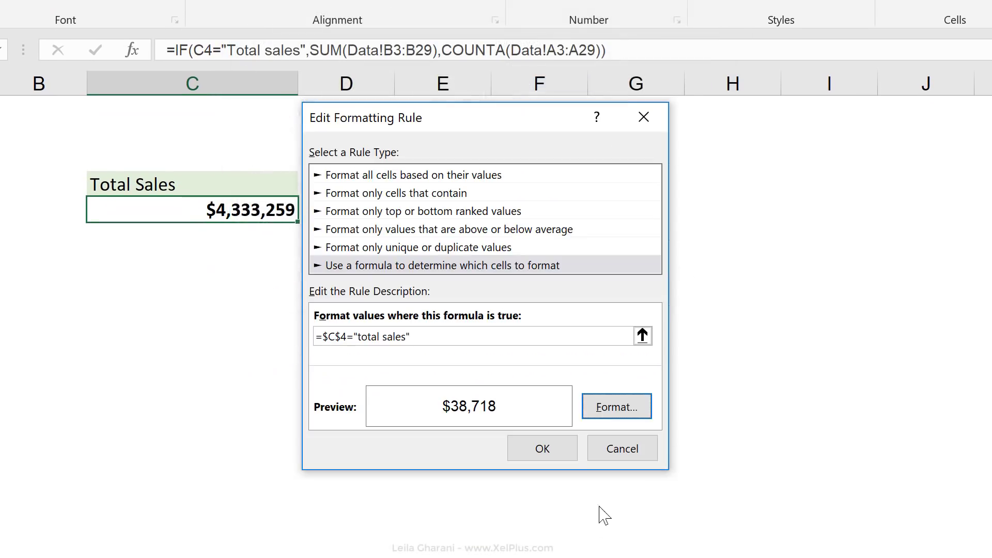
left_click(542, 449)
left_click(654, 413)
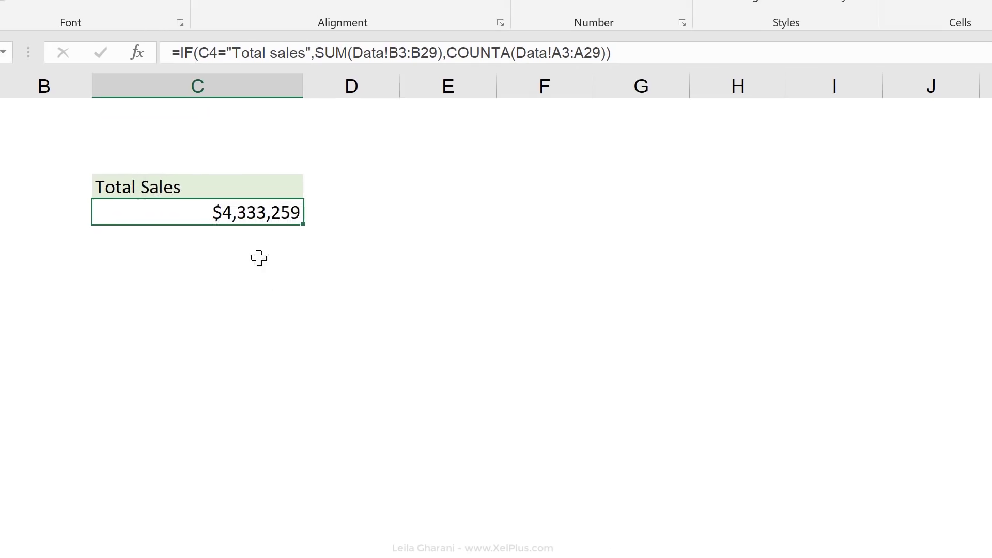
left_click(227, 188)
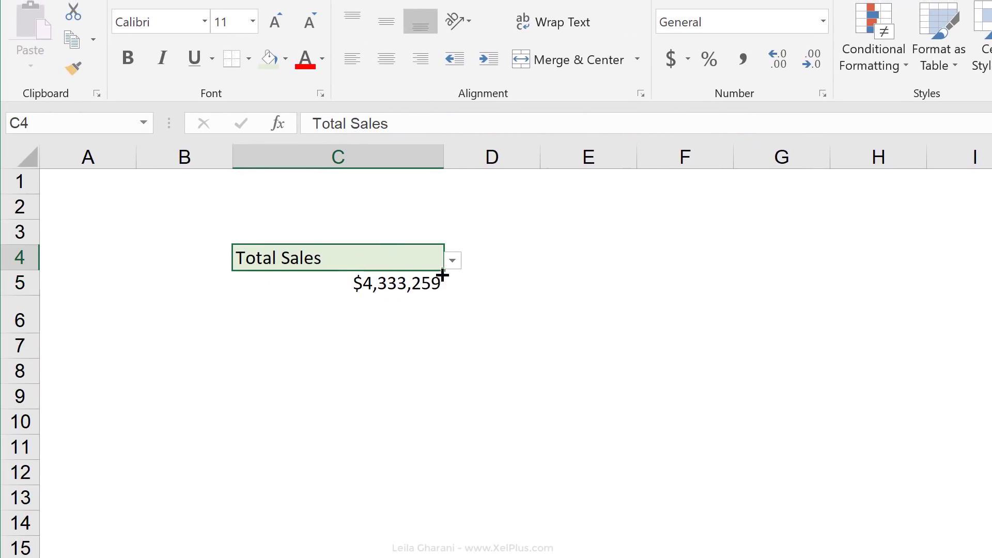
left_click(452, 260)
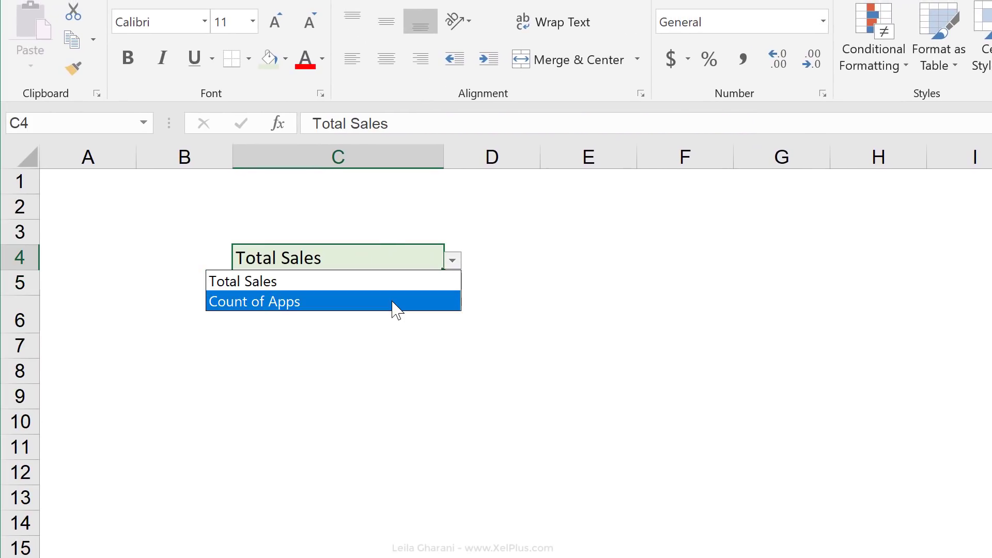
left_click(395, 305)
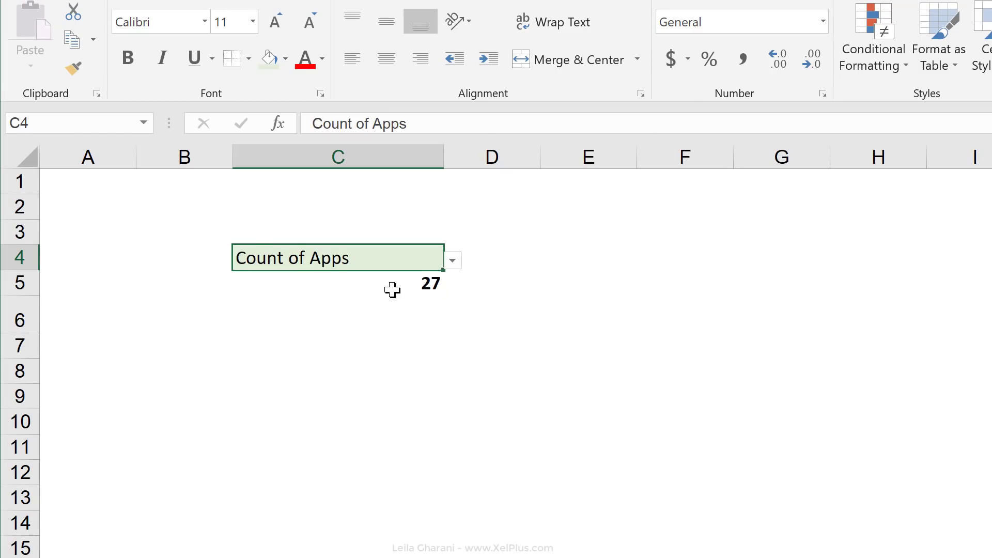
left_click(376, 290)
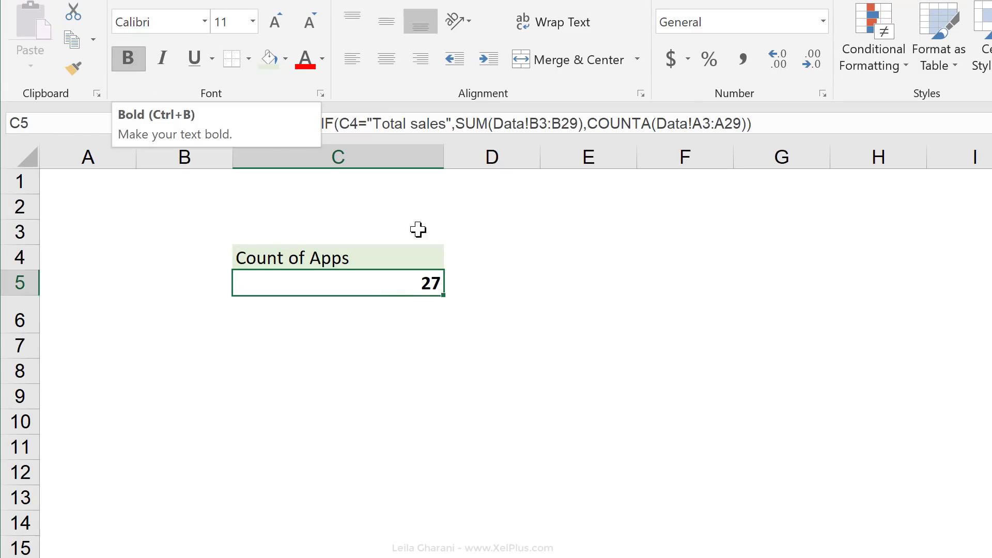
left_click(432, 258)
left_click(452, 261)
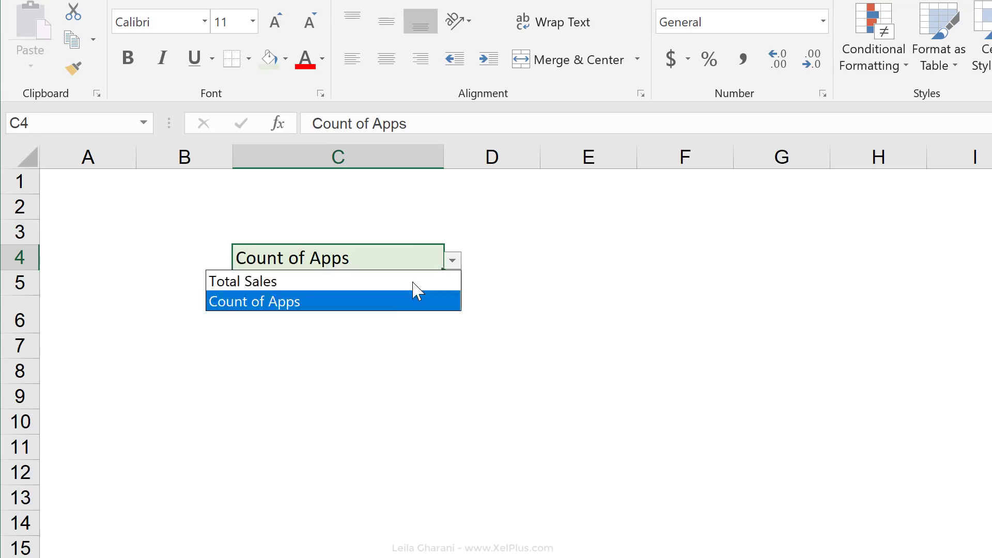
left_click(373, 292)
left_click(368, 290)
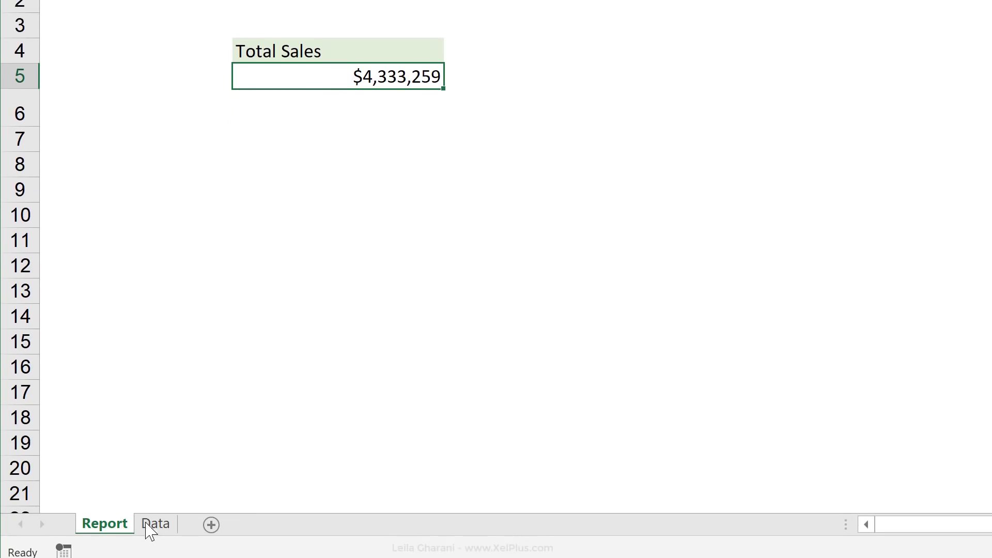
On the Data sheet, convert the App/Sales list A2:B29 into Table1 with headers and clear its style
left_click(150, 525)
left_click(73, 490)
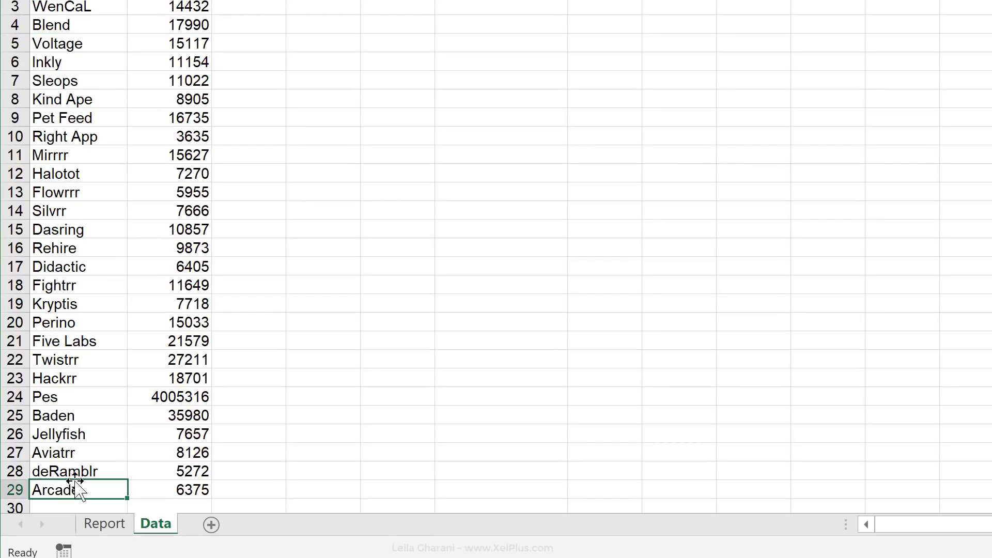
scroll(77, 481, "down", 2)
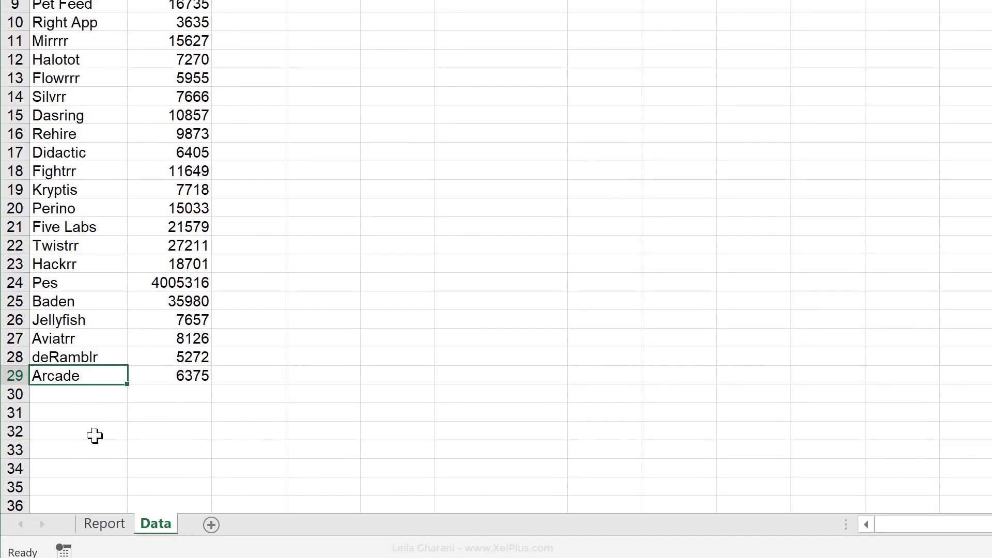
scroll(160, 355, "up", 2)
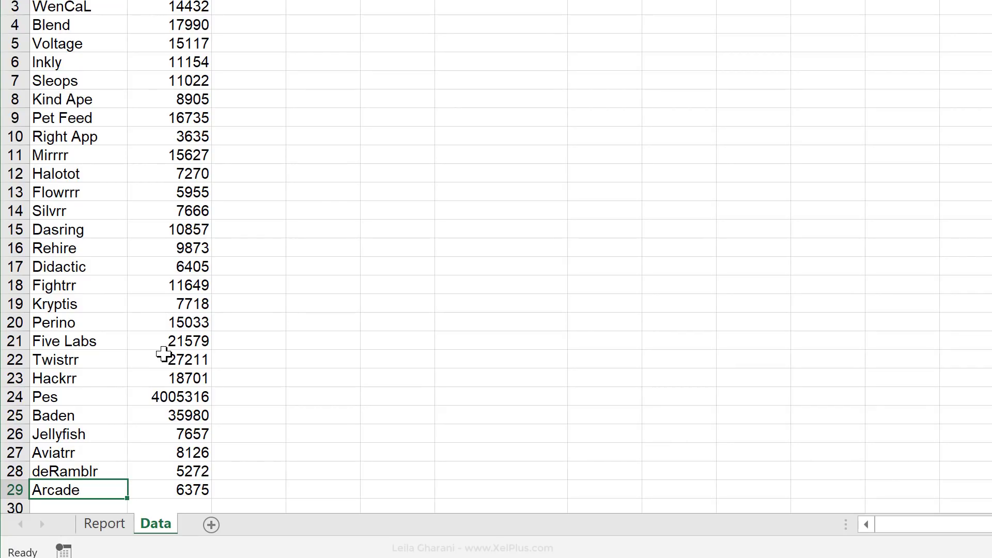
left_click(115, 233)
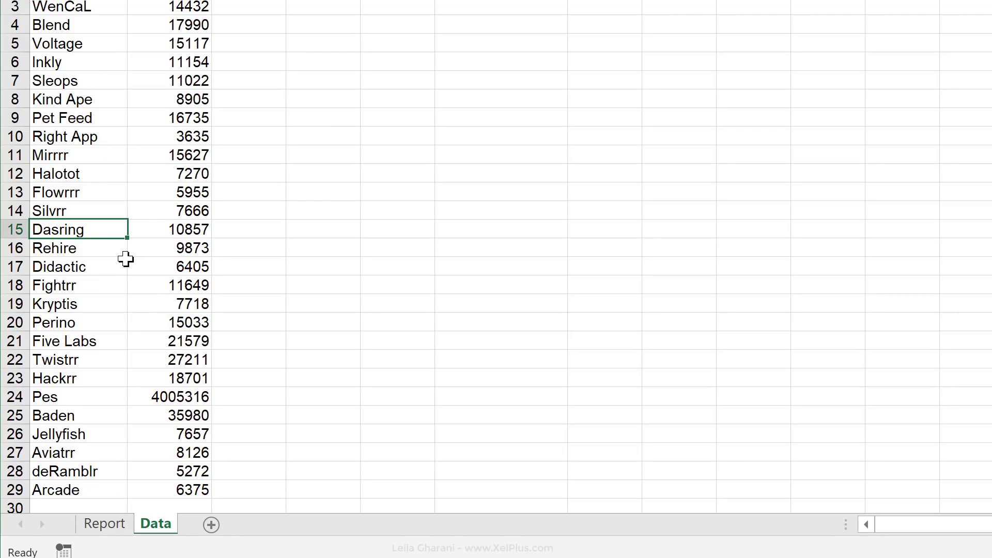
key("ctrl+t")
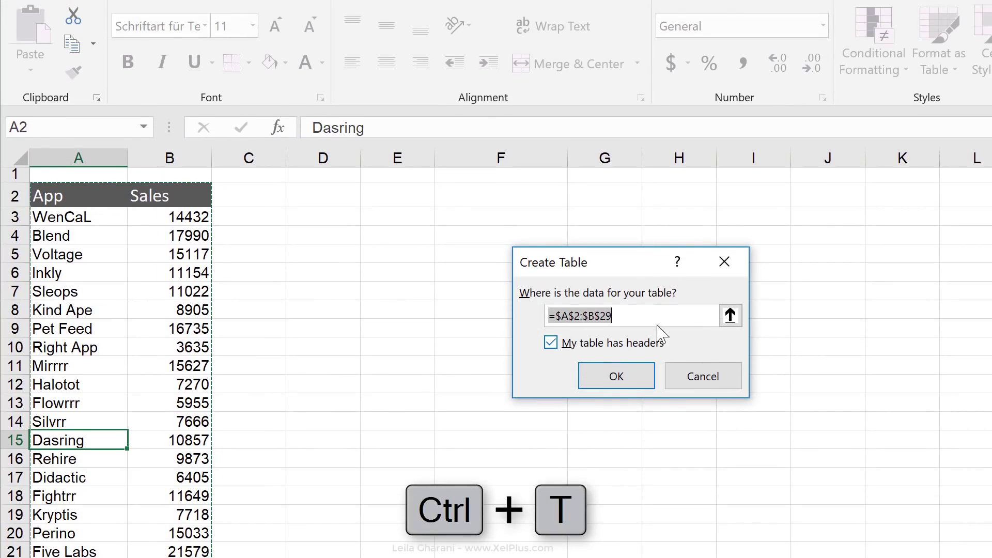
left_click(620, 383)
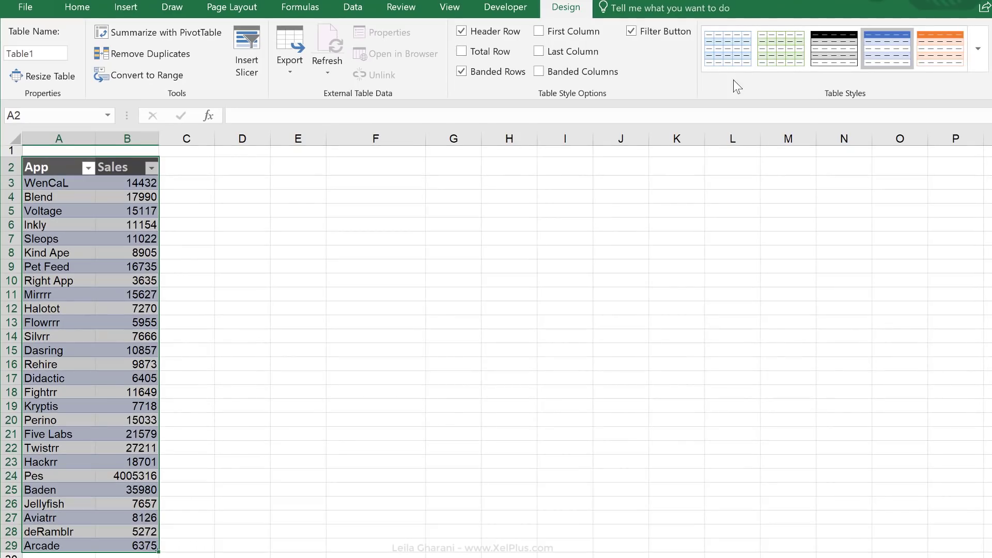
left_click(978, 49)
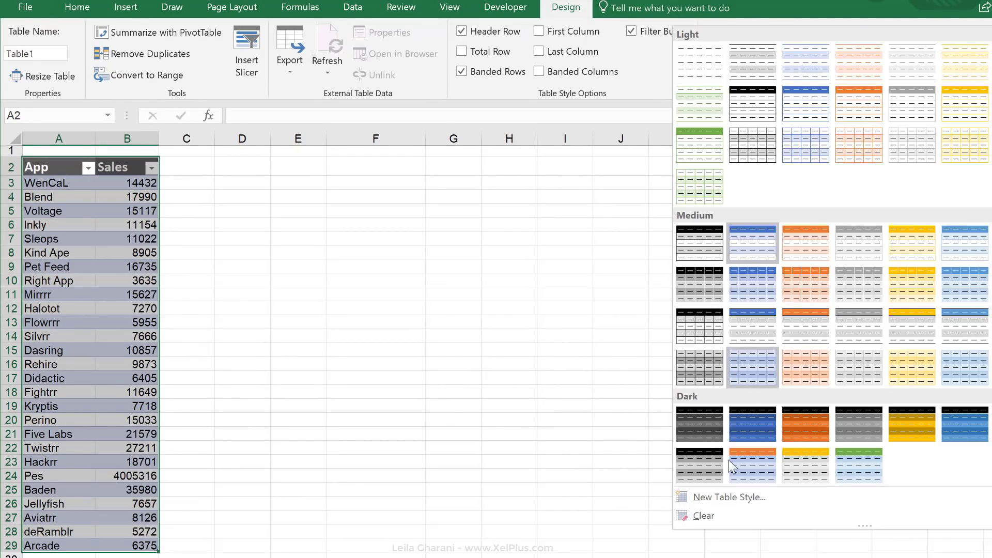
left_click(704, 515)
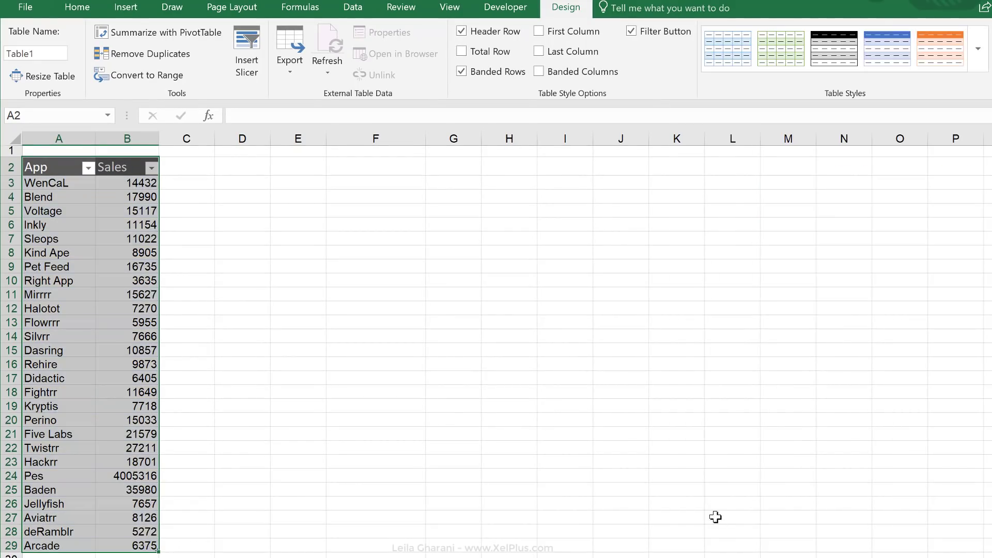
Add 'new app' with 2000000 sales in row 30 of the Data table, then return to Report
left_click(92, 311)
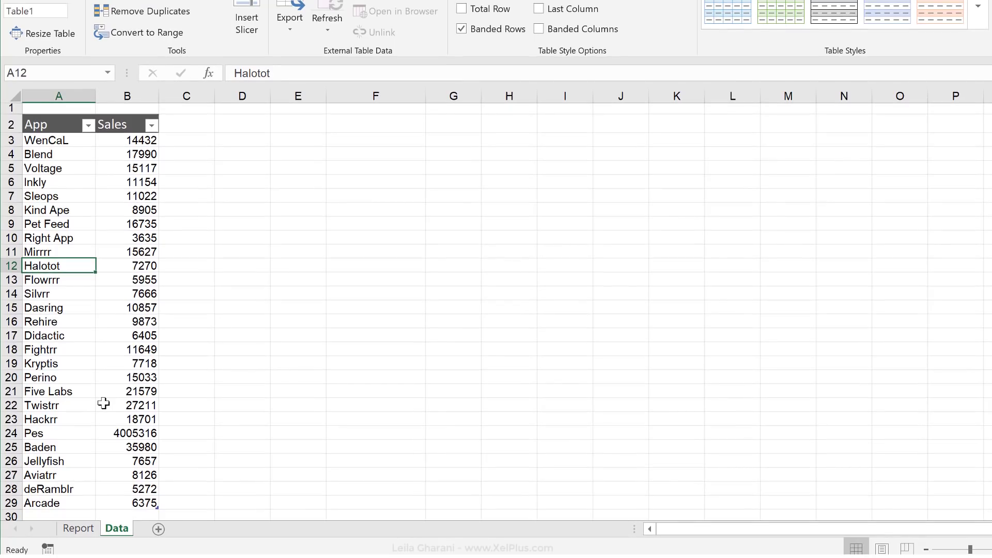
scroll(103, 403, "down", 1)
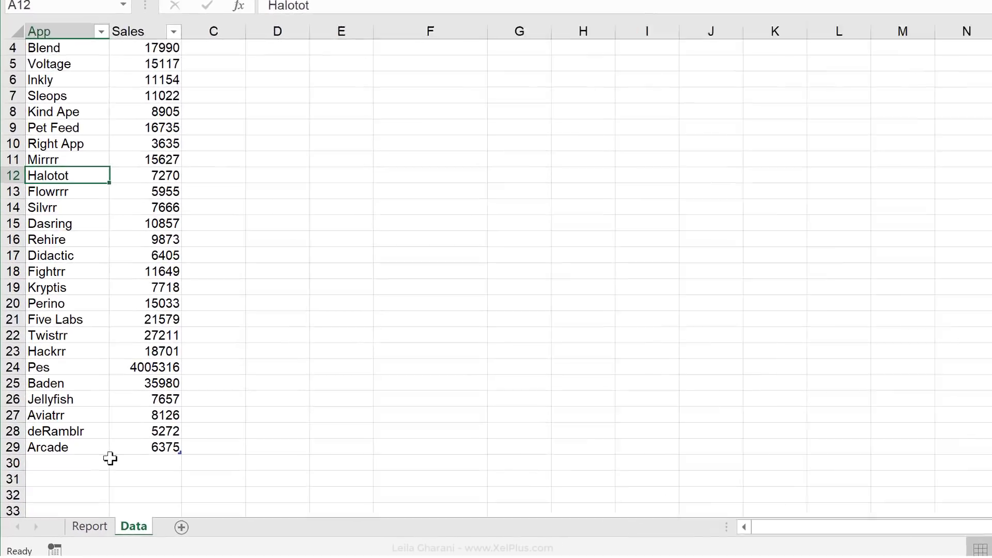
left_click(93, 469)
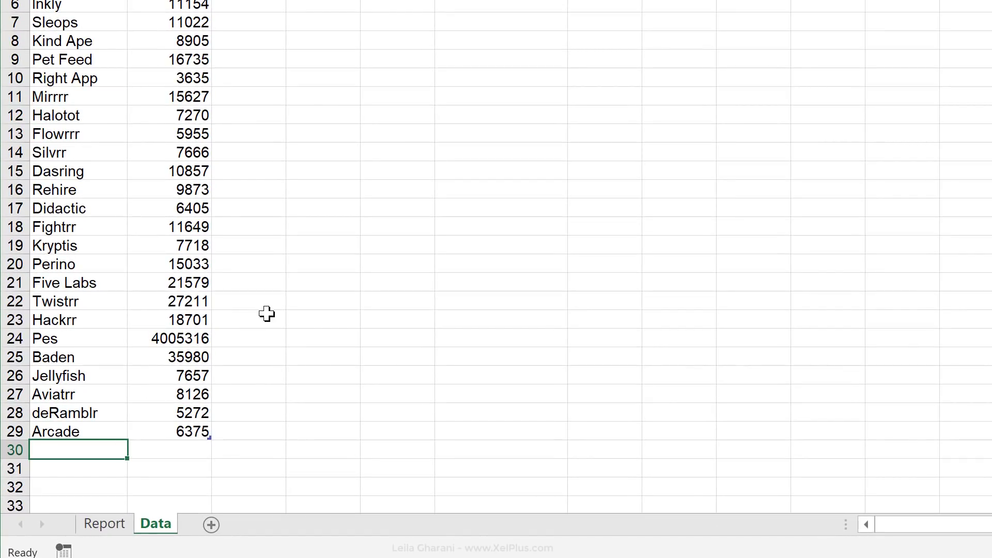
type("new app")
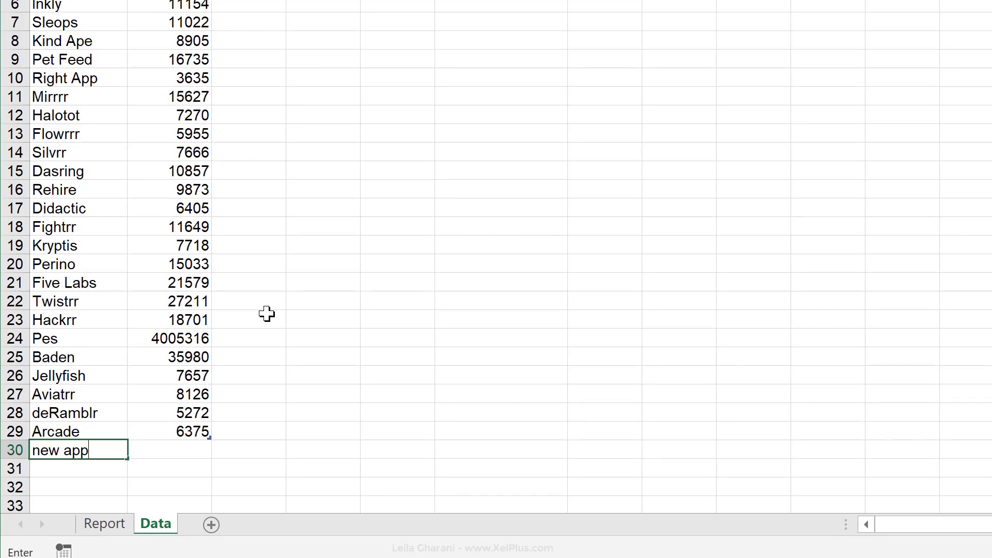
key("Tab")
type("2000")
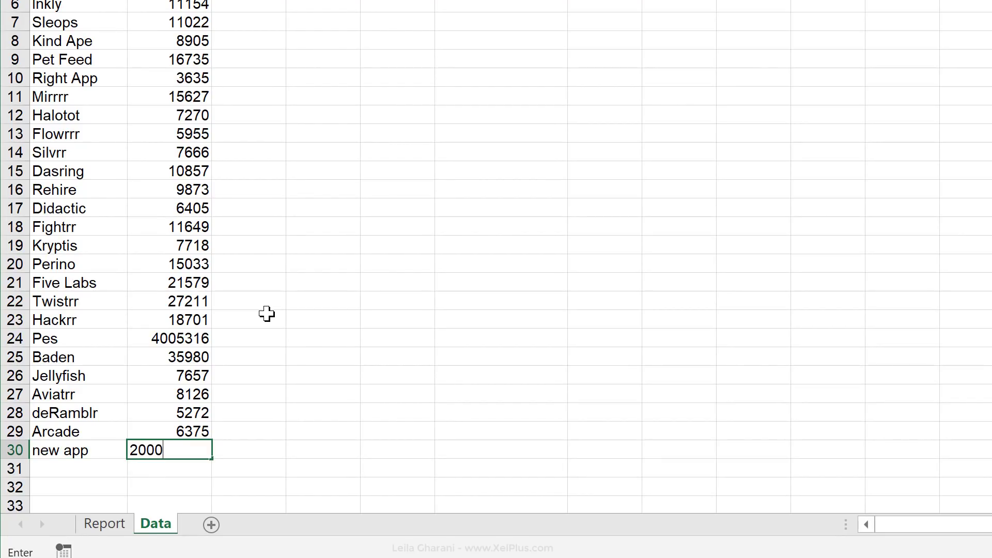
key("ctrl+Return")
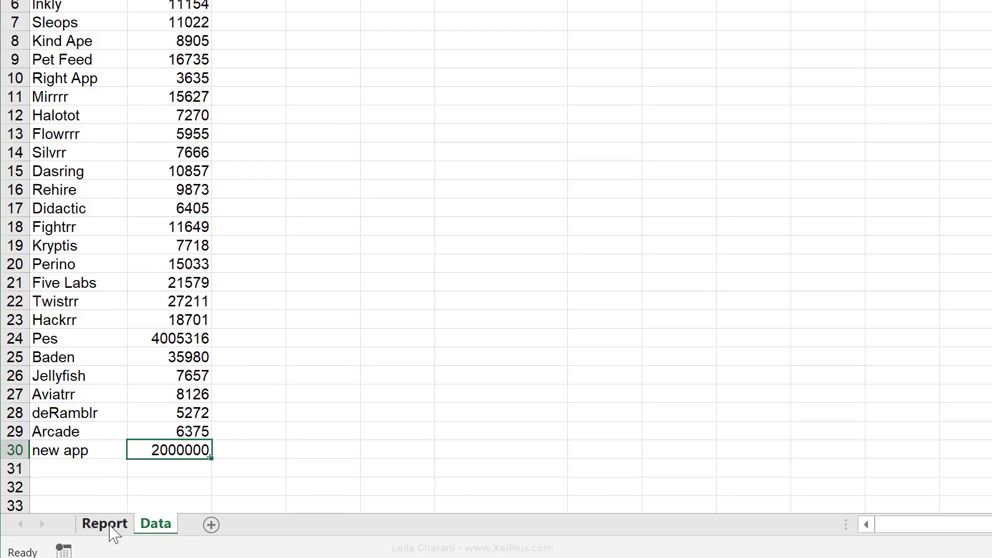
left_click(104, 524)
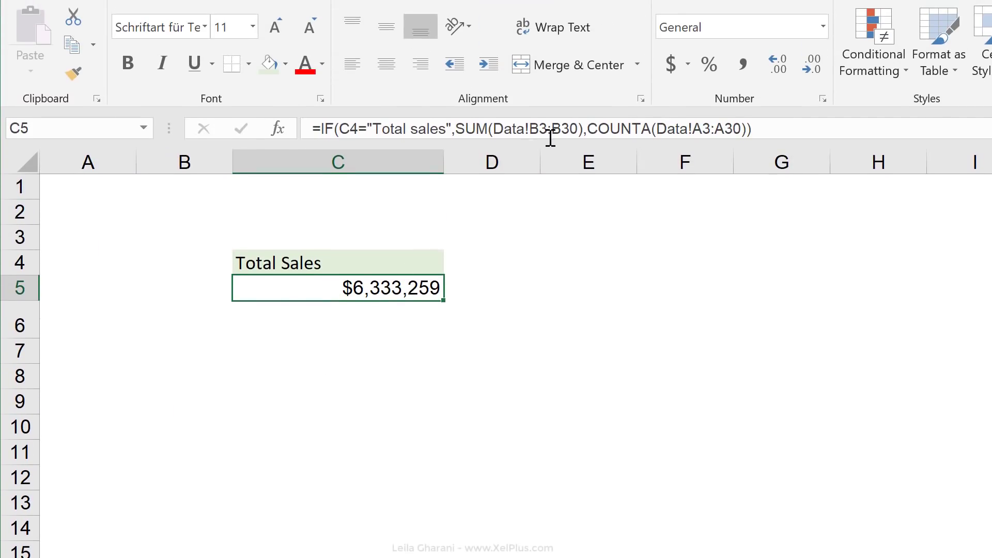
Choose Count of Apps from the C4 dropdown and check the resulting formula in C5
left_click(340, 266)
left_click(452, 270)
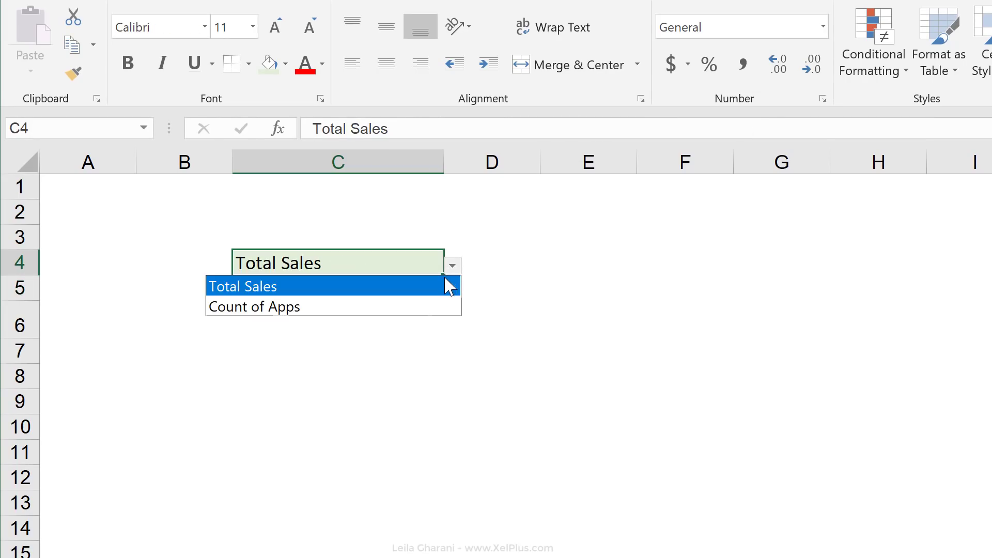
left_click(416, 306)
left_click(407, 291)
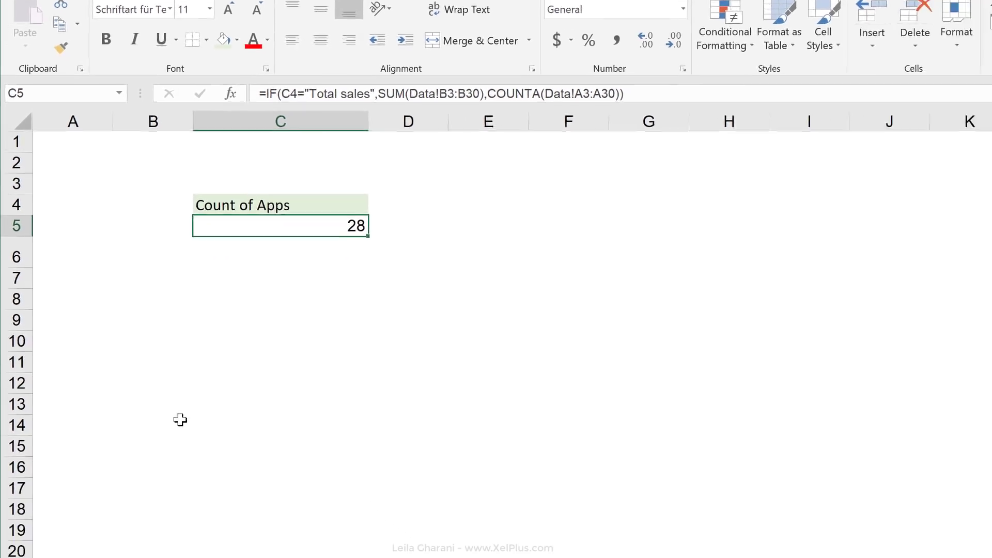
Go to the Data sheet and select the Didactic sales figure
left_click(126, 537)
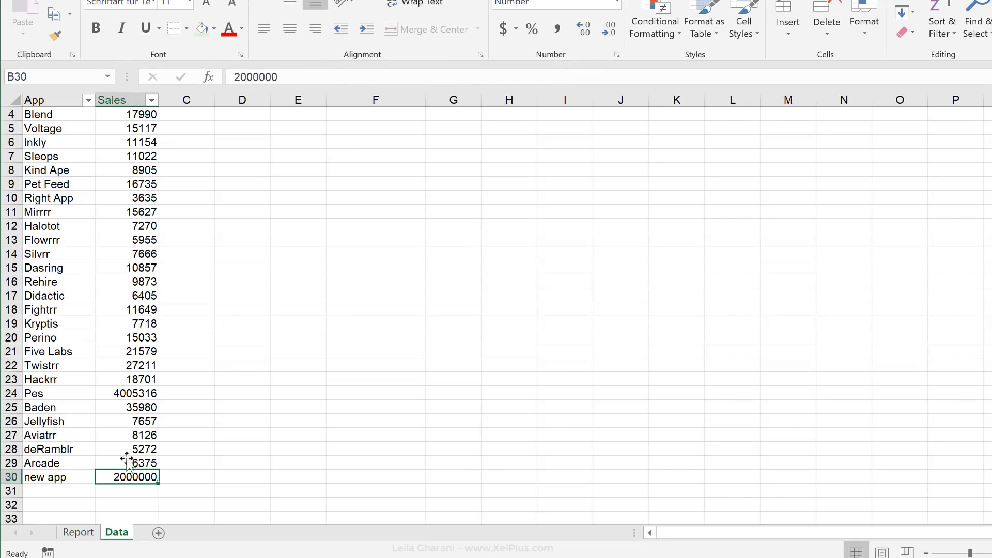
left_click(108, 293)
scroll(109, 294, "up", 1)
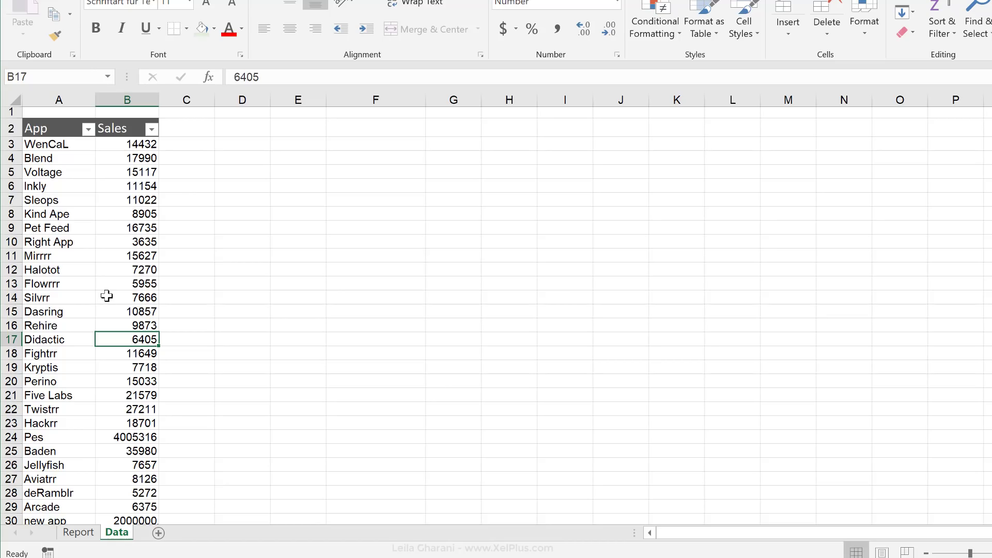
Return to the Report sheet and select the C4 report choice cell
left_click(78, 532)
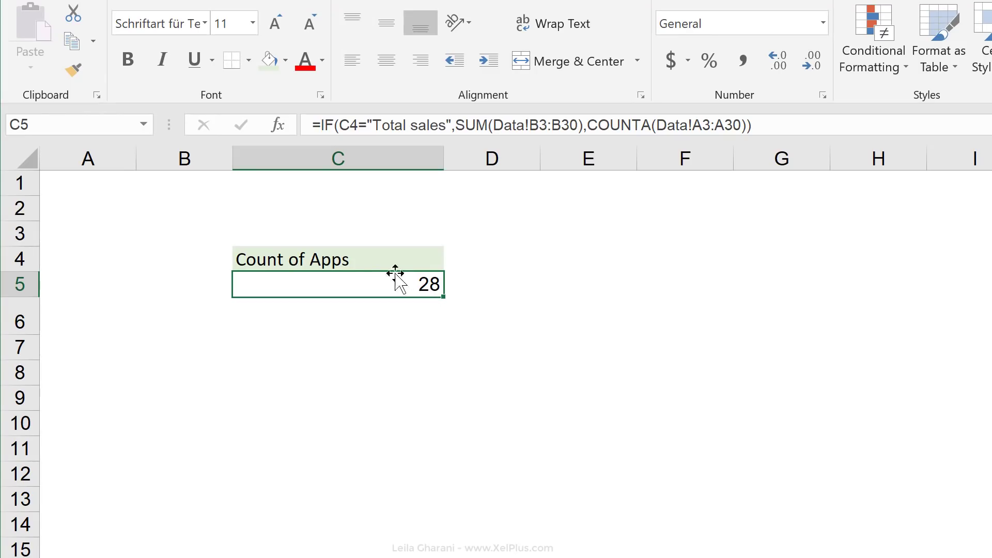
left_click(367, 257)
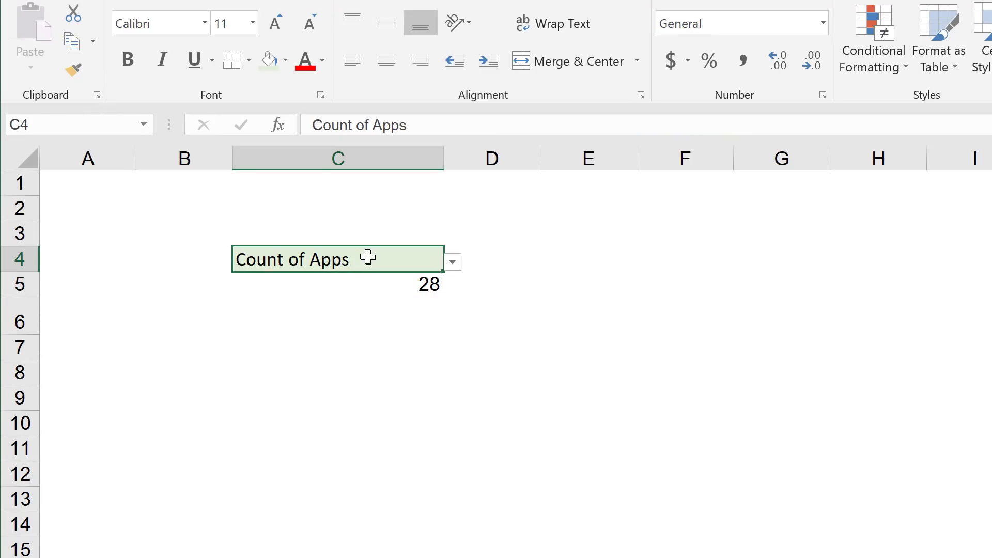